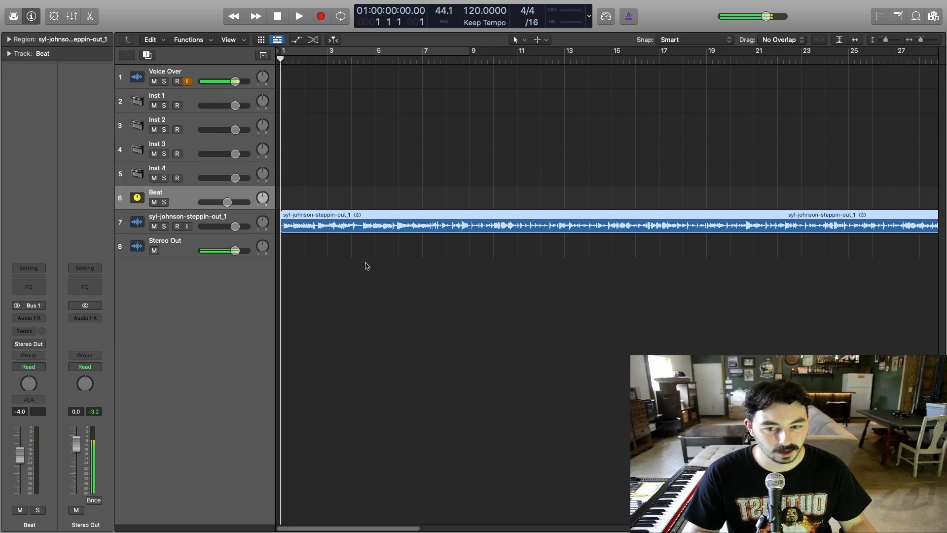
- Remove silence from the syl-johnson-steppin-out_1 region using a threshold of -28 dB
left_click(449, 400)
key("super+Right")
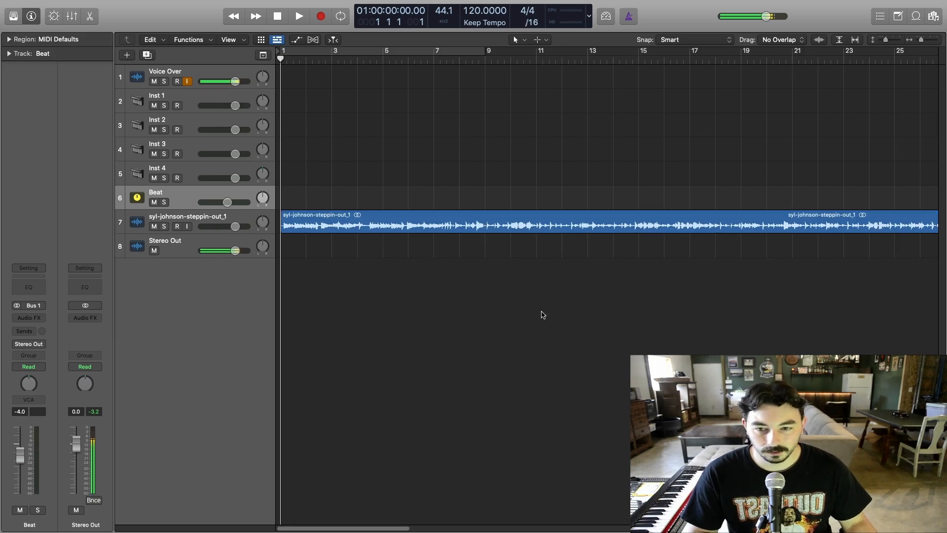
left_click(558, 229)
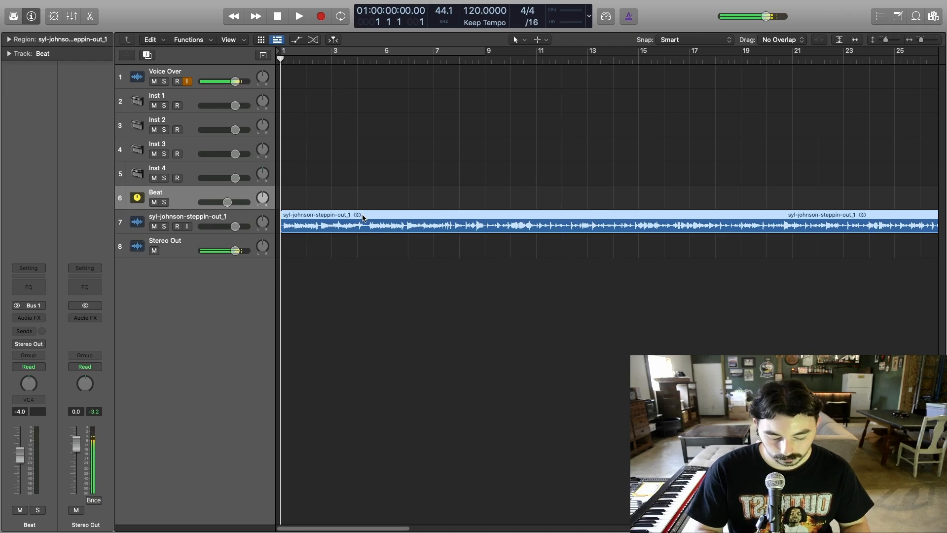
key("ctrl+x")
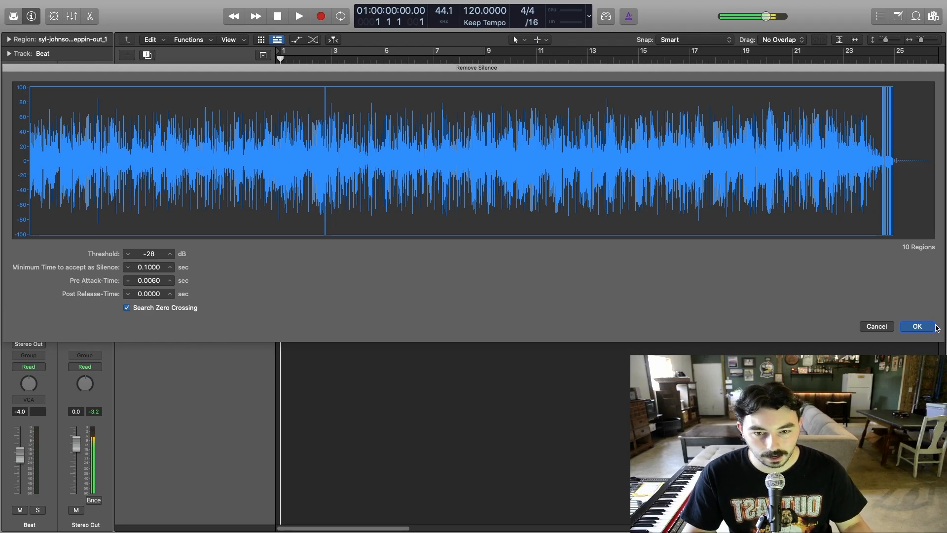
left_click(918, 327)
- Select all the split syl-johnson-steppin-out_1 regions and join them into a single region
key("super+Right")
key("super+Right")
key("super+Right")
key("super+Right")
key("super+Right")
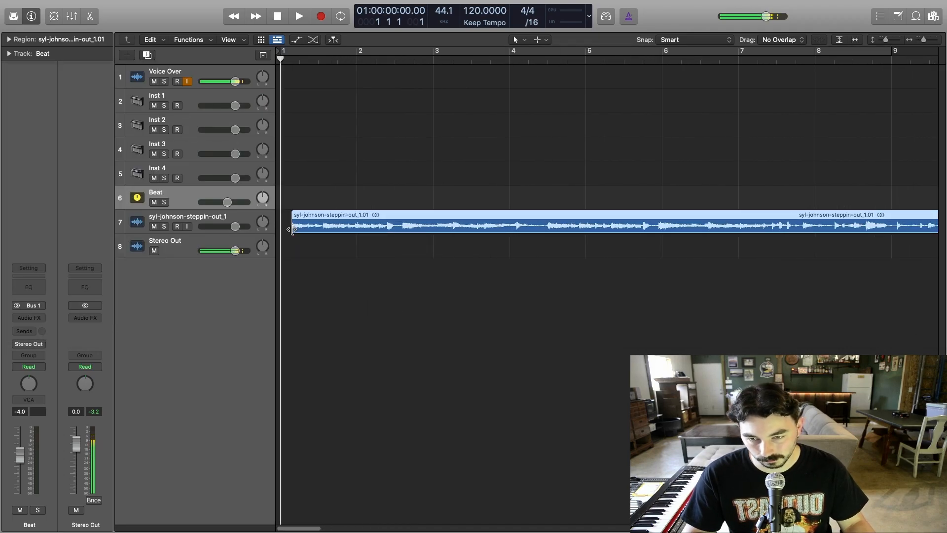
key("super+Left")
key("super+Left")
key("super+Left")
key("super+Left")
key("super+Left")
key("super+Left")
key("super+Left")
key("super+Left")
key("super+Left")
key("super+Left")
key("super+Left")
key("super+Left")
key("super+Left")
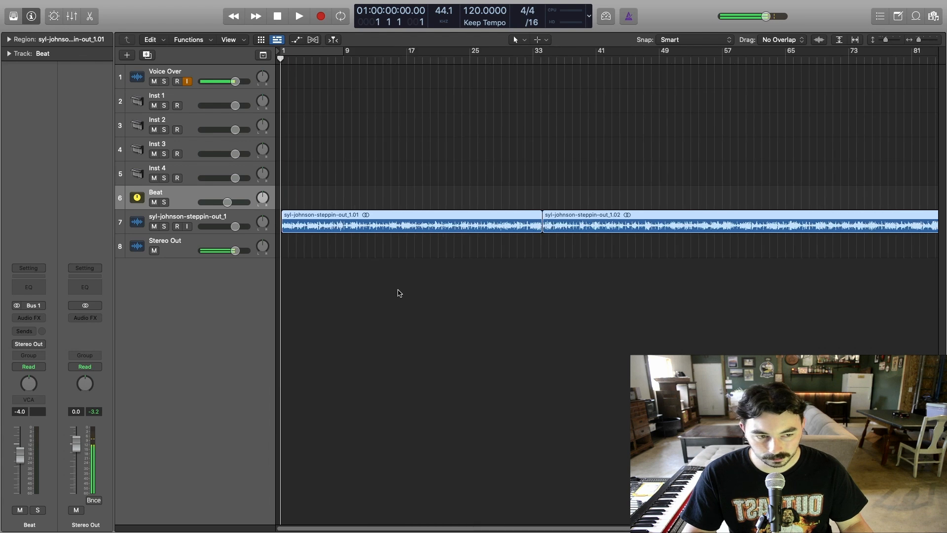
left_click_drag(416, 189, 859, 294)
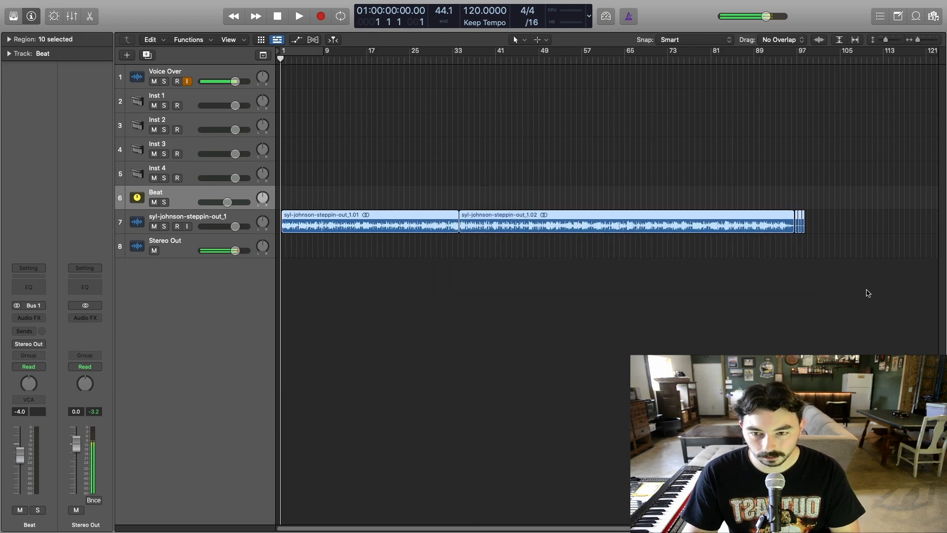
key("super+j")
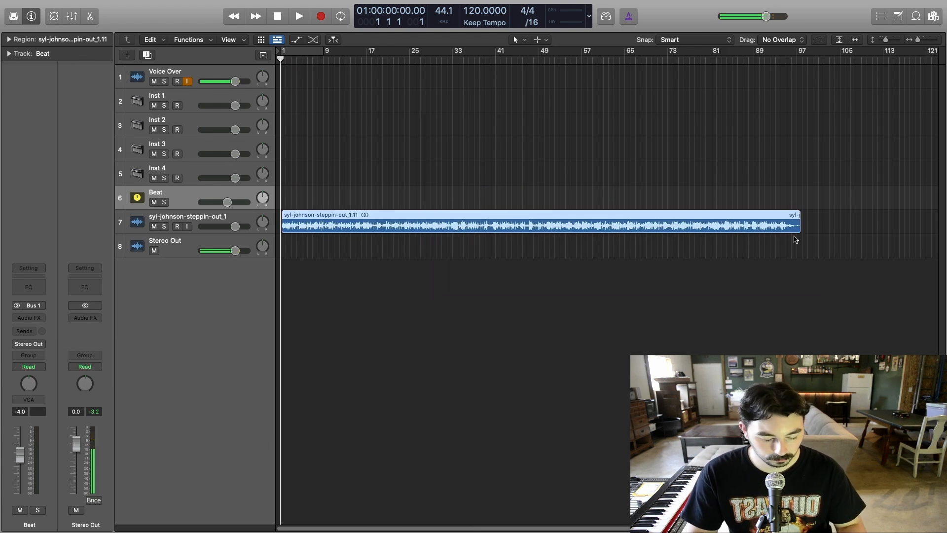
- Move the joined sample region so that its first transient starts exactly at bar 1
key("super+Right")
key("super+Right")
key("super+Right")
key("super+Right")
key("super+Right")
key("super+Right")
key("super+Right")
key("super+Right")
key("super+Right")
key("super+Right")
key("super+Right")
key("super+Right")
key("super+Right")
key("super+Right")
key("super+Right")
key("super+Right")
key("super+Right")
key("super+Right")
key("super+Right")
key("super+Right")
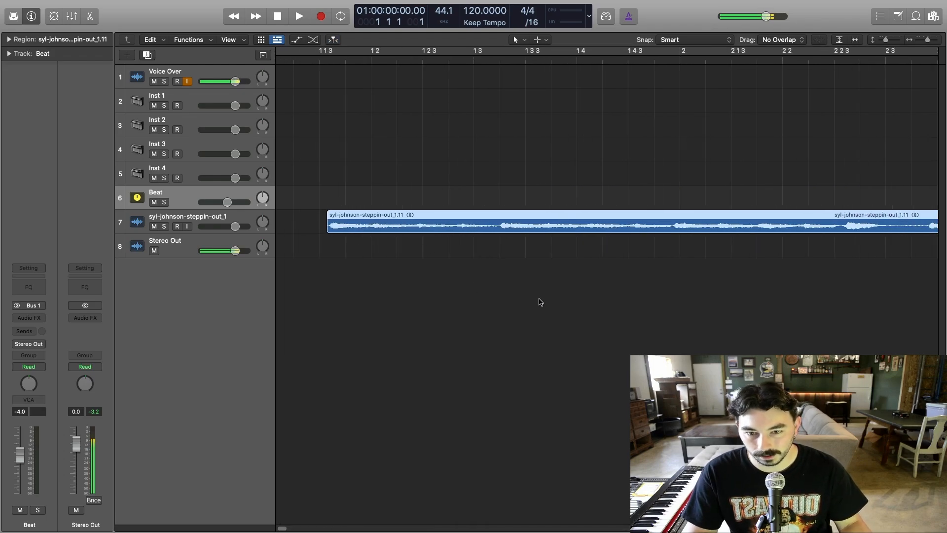
key("super+Right")
left_click(575, 271)
left_click_drag(596, 230, 484, 235)
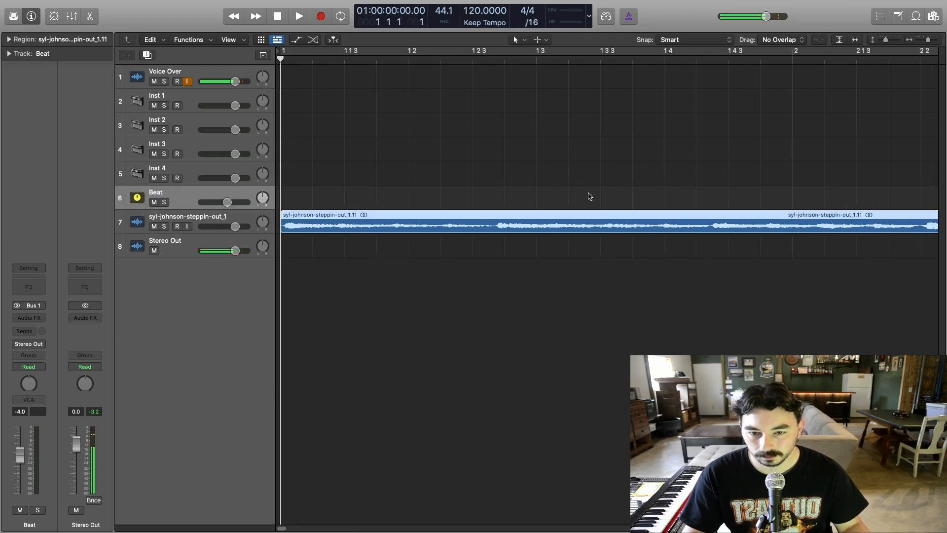
key("super+Left")
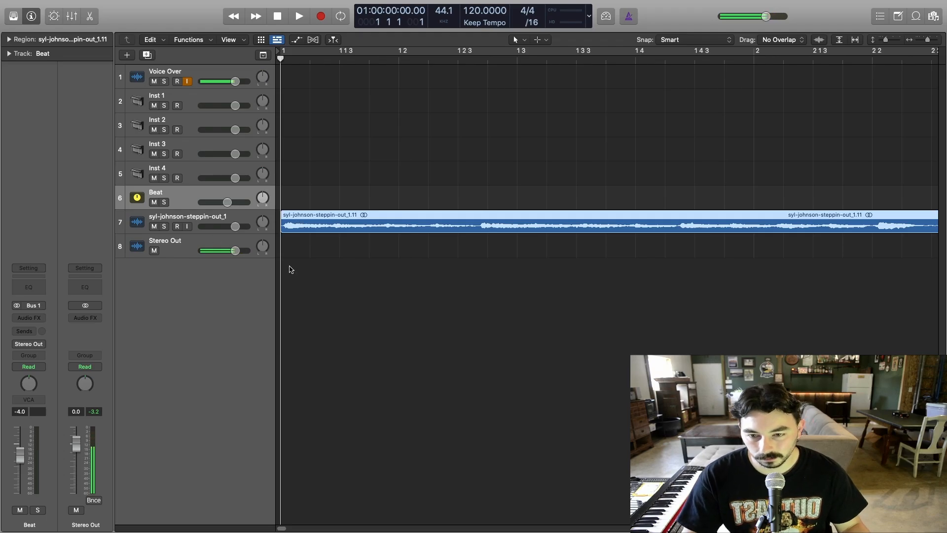
- Copy the sample section from about bar 77 to 84 onto Audio 3 and move it to bar 1
left_click(235, 221)
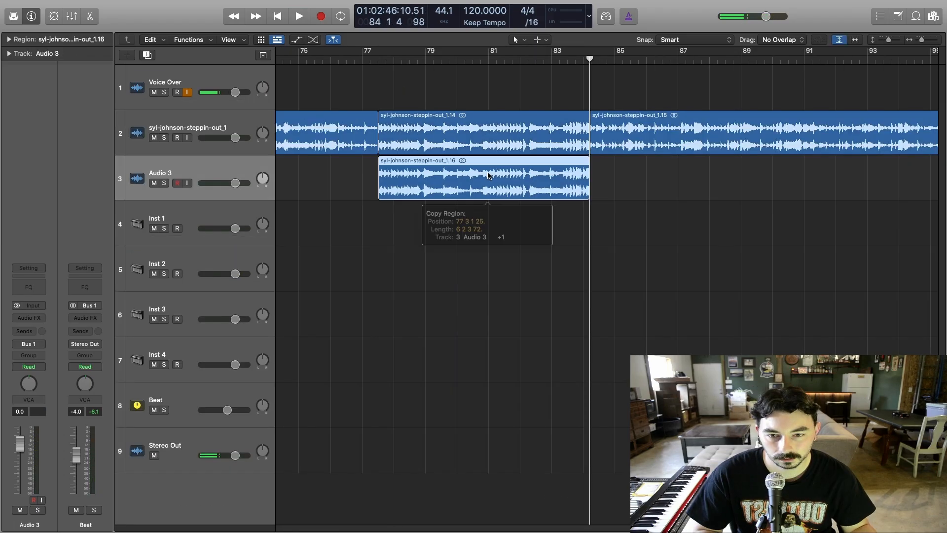
scroll(598, 179, "left", 5)
left_click_drag(795, 178, 381, 179)
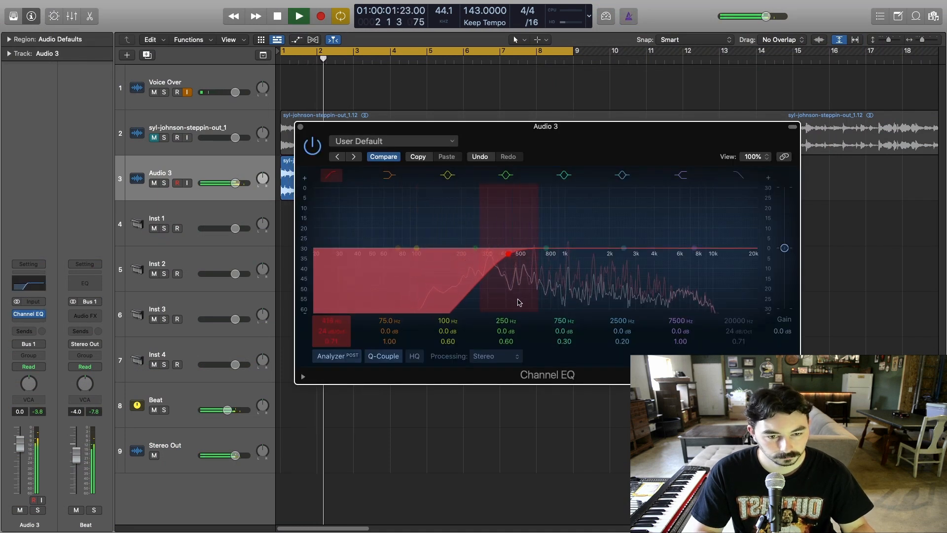
- Lower the Channel EQ low-cut frequency on Audio 3 slightly, close the EQ and stop playback
left_click_drag(519, 302, 509, 303)
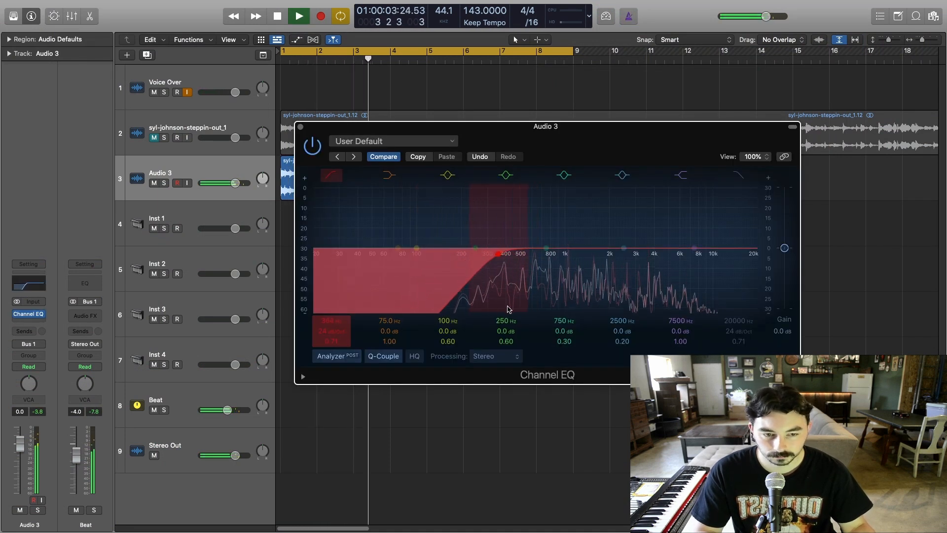
left_click(301, 127)
key("space")
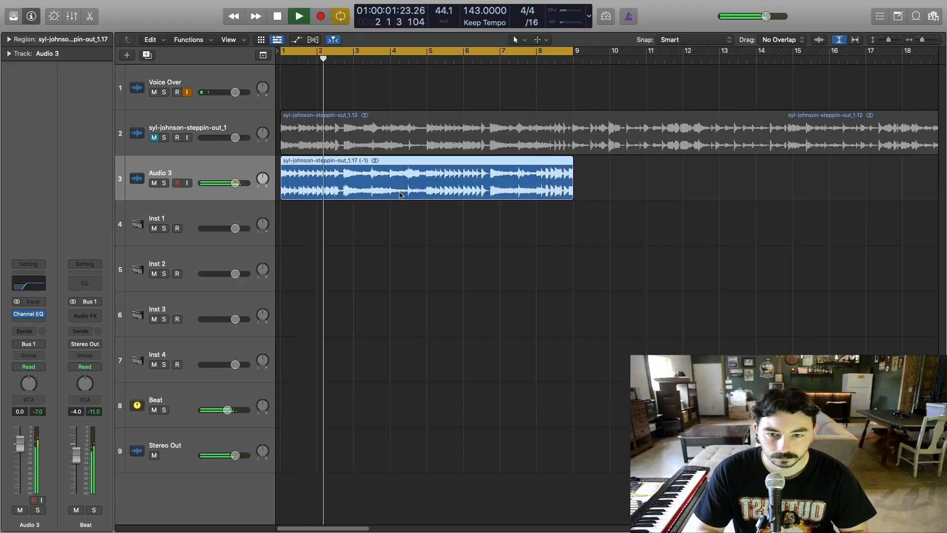
- Transpose the Audio 3 region to -2 semitones and audition it
key("alt+minus")
key("Return")
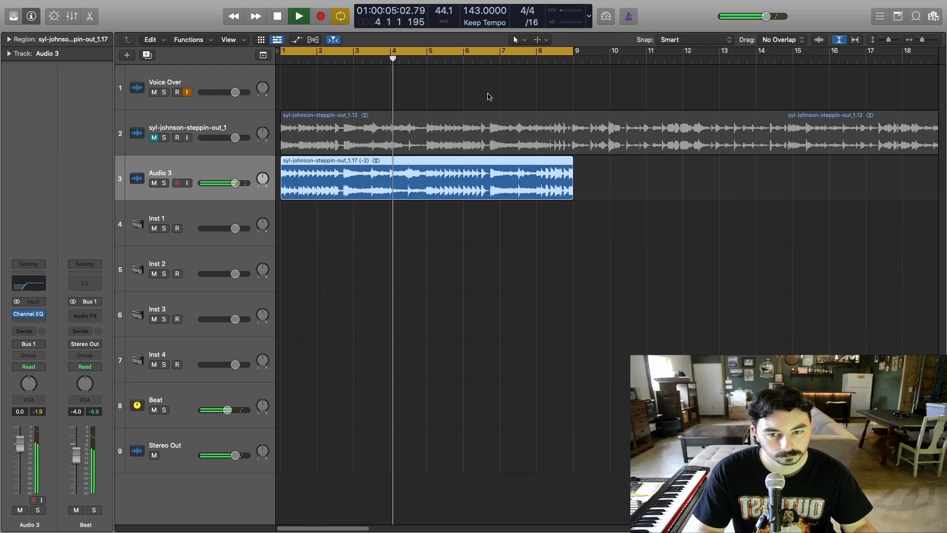
key("space")
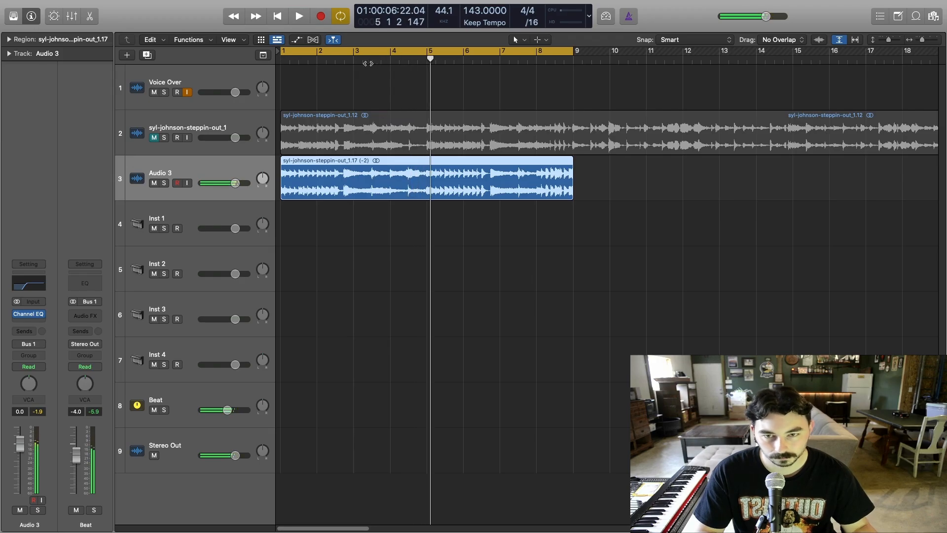
- Split the Audio 3 region at bars 3 and 5 and copy the middle slice to bar 1 of Audio 4
left_click(350, 53)
left_click(352, 58)
key("super+Up")
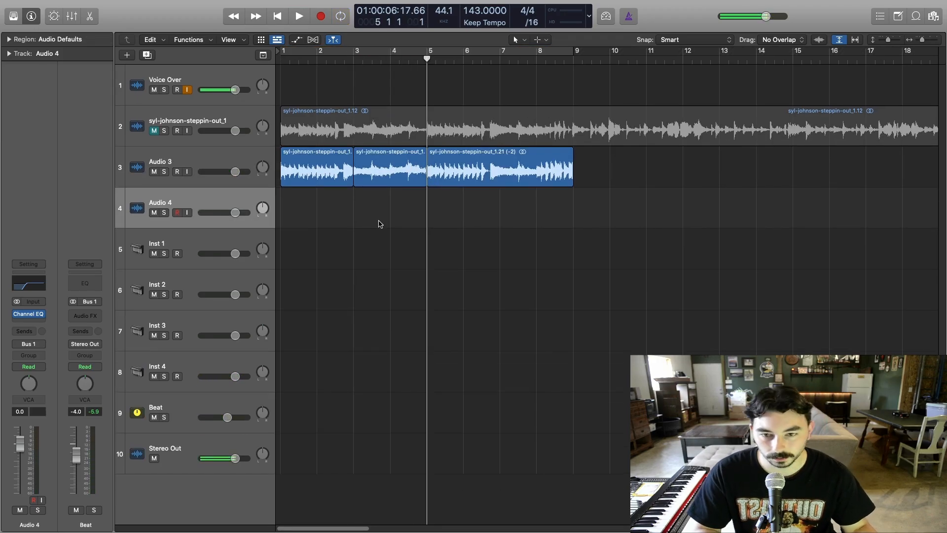
left_click_drag(391, 180, 318, 222)
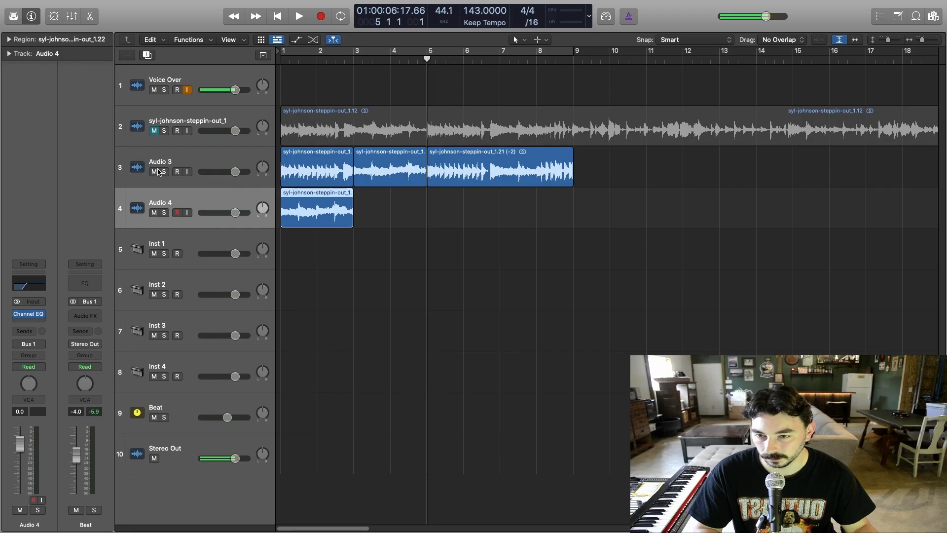
- Mute Audio 3 and play the Audio 4 slice with cycle mode on
left_click(156, 171)
key("c")
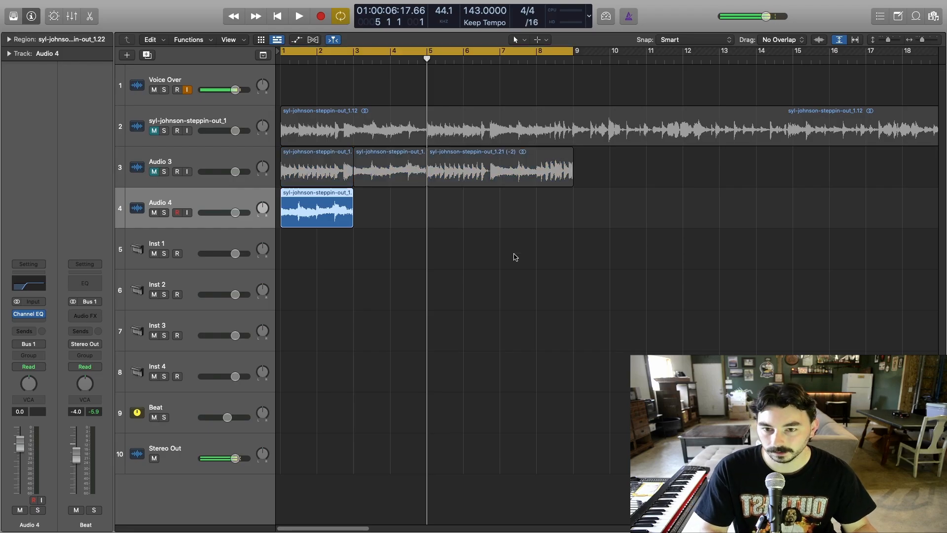
key("space")
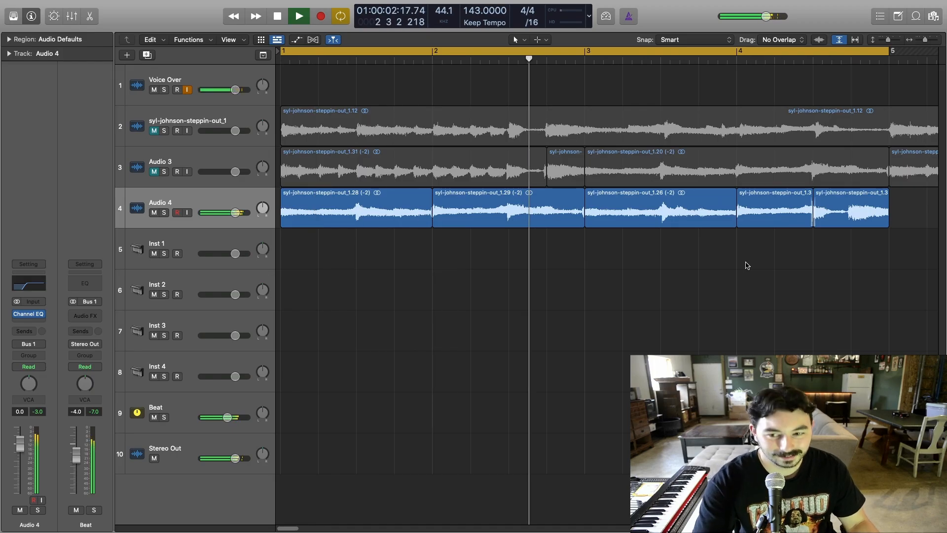
- Select all the chopped regions on Audio 4 and transpose them to +3 semitones
left_click_drag(876, 256, 318, 210)
key("alt+Up")
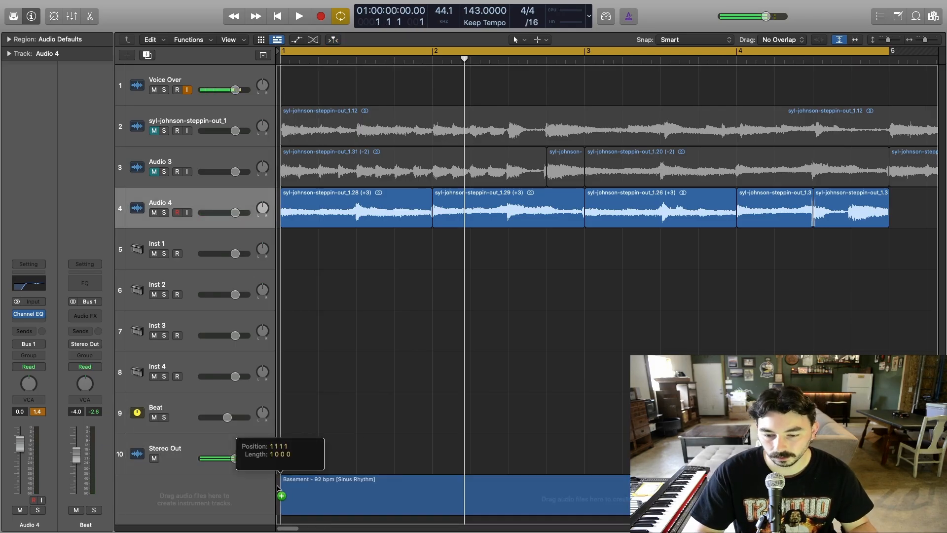
- Import the Basement - 92 bpm [Sinus Rhythm] loop on a new track and load it into a Quick Sampler (Original) track
left_click_drag(277, 487, 277, 487)
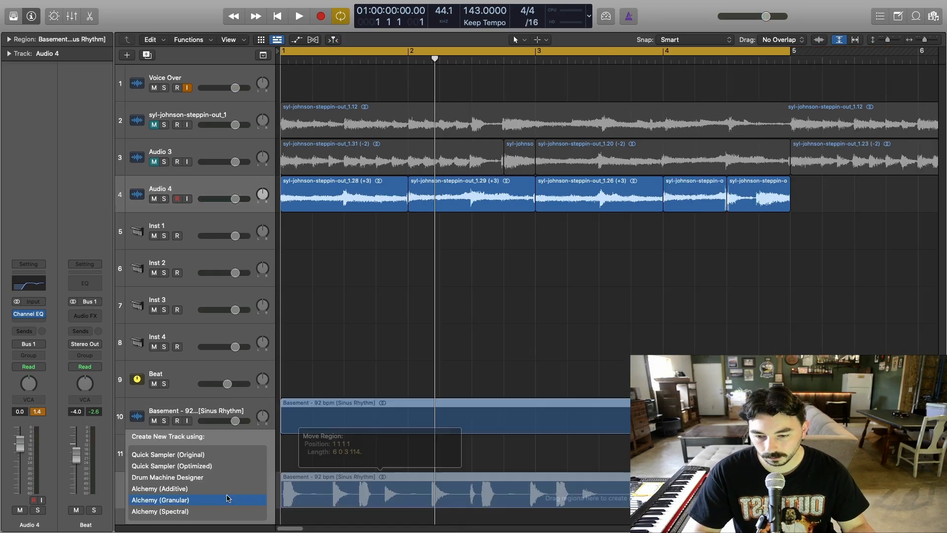
left_click_drag(230, 499, 189, 454)
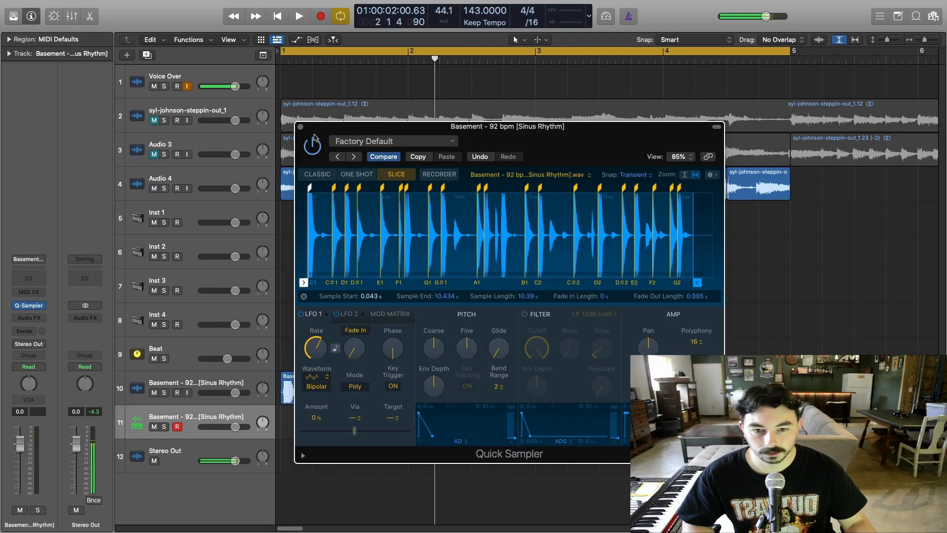
left_click(301, 127)
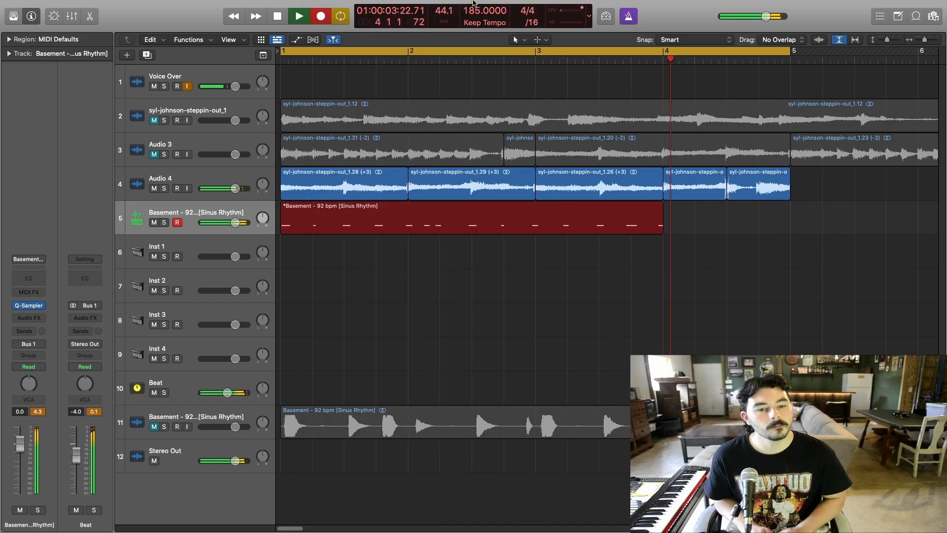
- Stop recording the sliced drum pattern, open it in the Piano Roll and play it back
key("space")
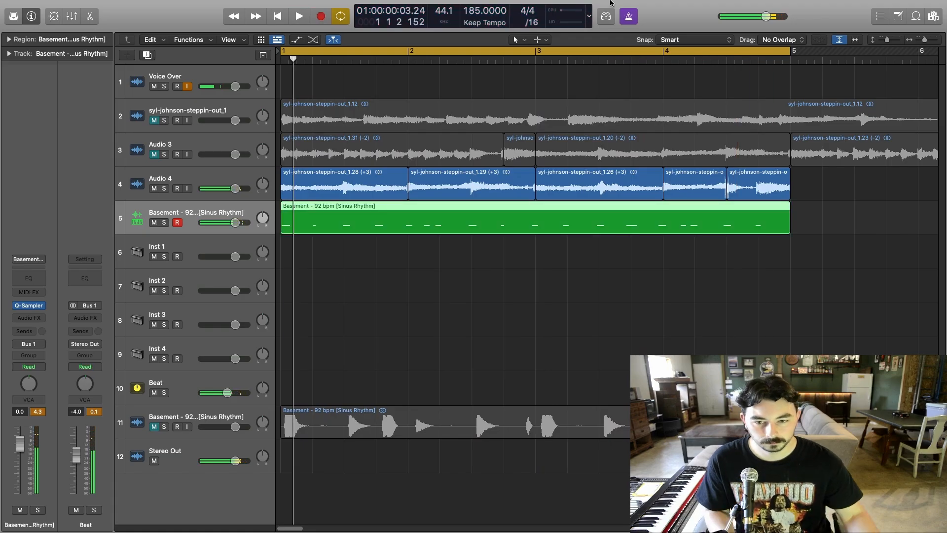
key("p")
key("space")
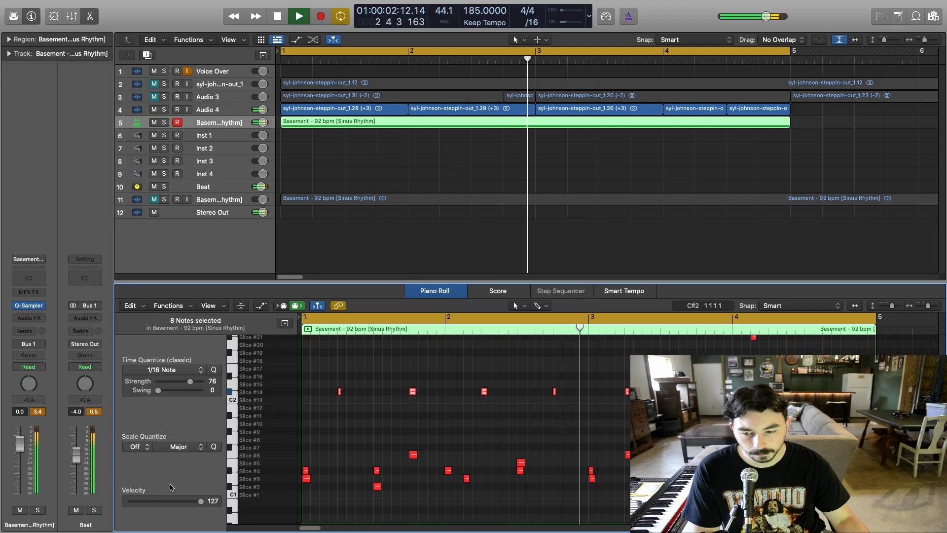
- Set the velocity of all Slice #14 notes to 86 while auditioning the drum pattern
left_click_drag(201, 501, 193, 503)
left_click(471, 380)
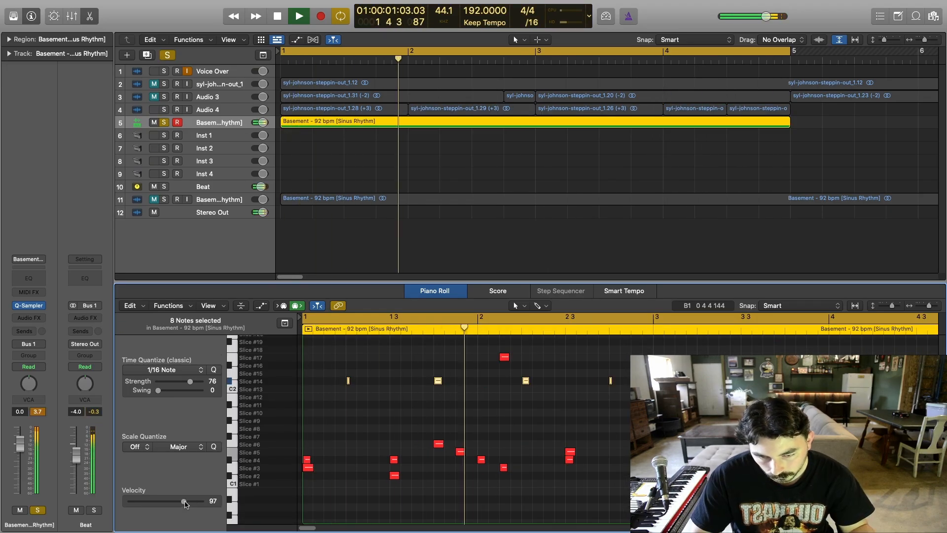
key("space")
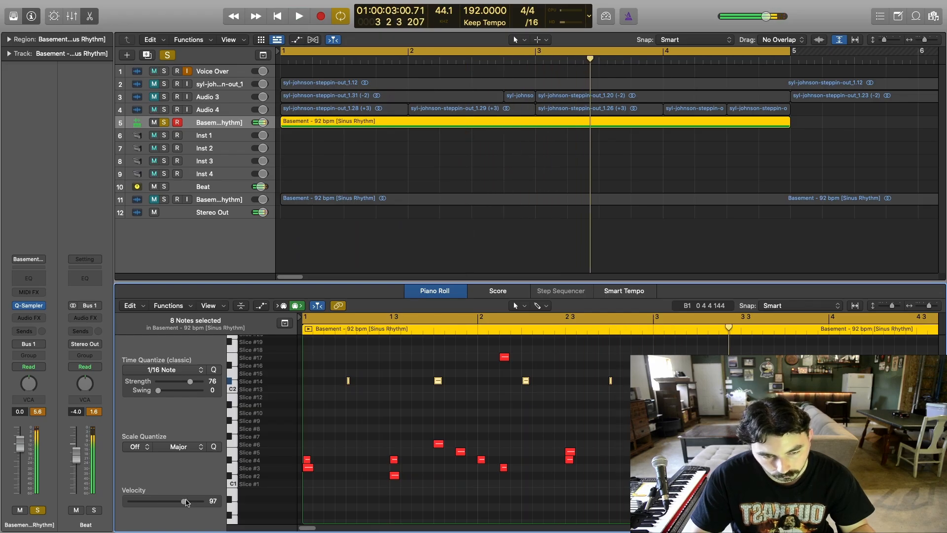
left_click_drag(181, 502, 177, 502)
key("space")
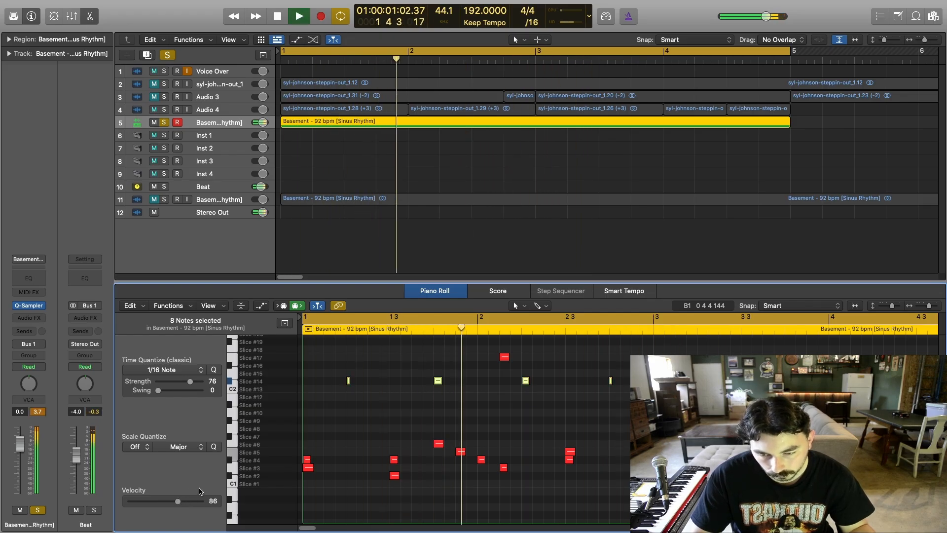
key("space")
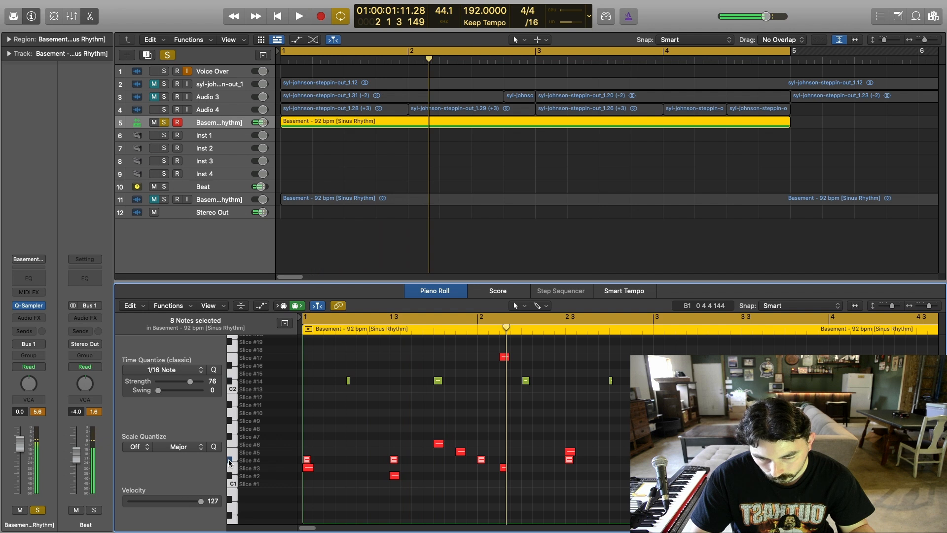
- Set the velocity of all Slice #4 notes to 116 and audition the drum pattern
left_click_drag(193, 506, 192, 506)
key("space")
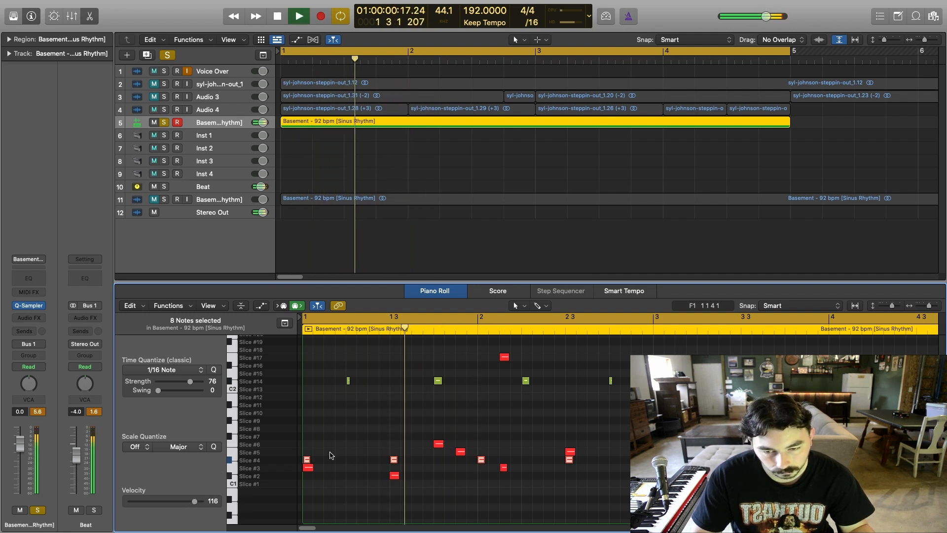
key("space")
key("space")
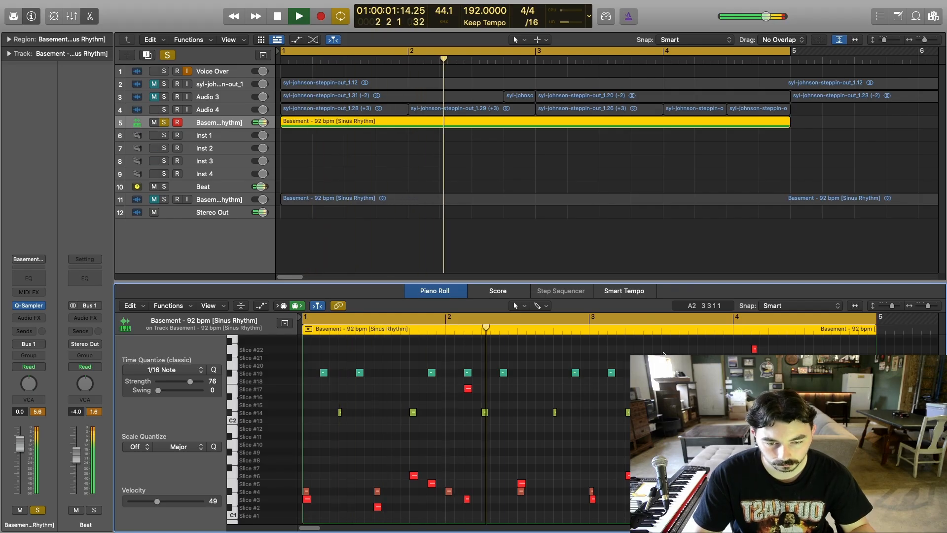
- Open the Basement - 92 bpm drum region in the Piano Roll and bring its slice notes into view
key("super+Left")
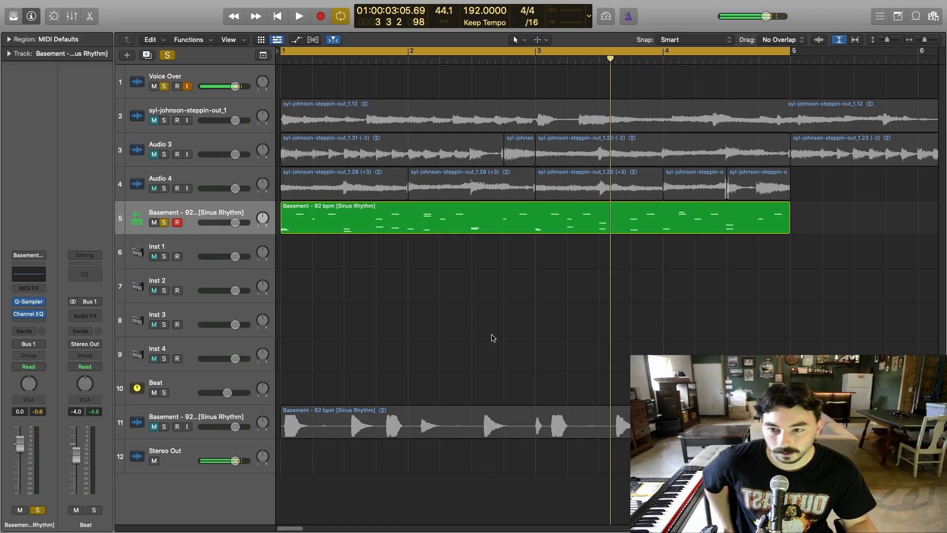
double_click(443, 229)
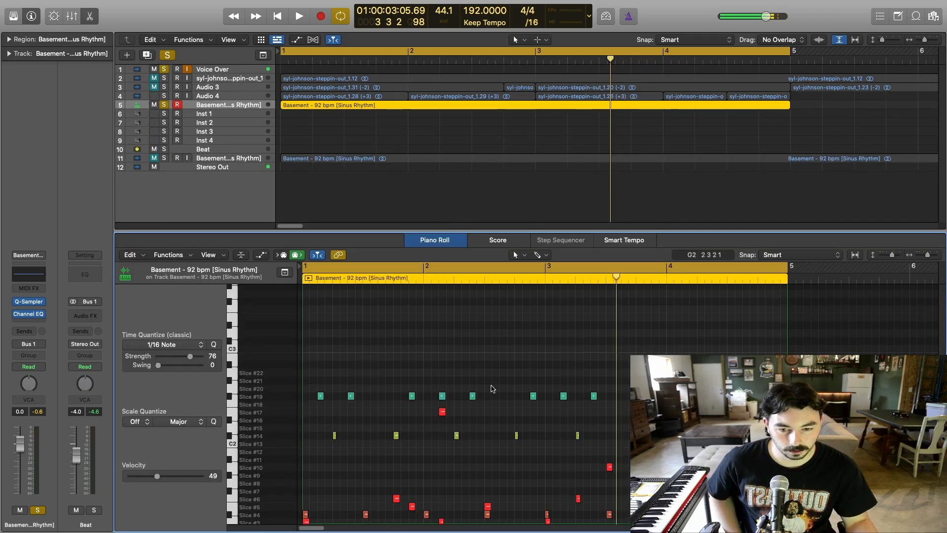
scroll(444, 370, "down", 2)
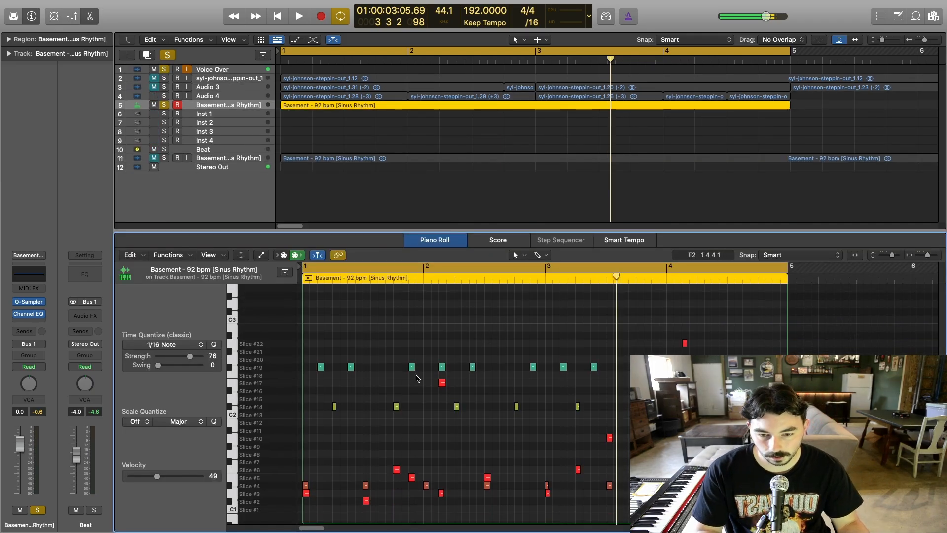
- Select the Slice #19 notes, audition the drum pattern and open the drum track's Quick Sampler
left_click(232, 367)
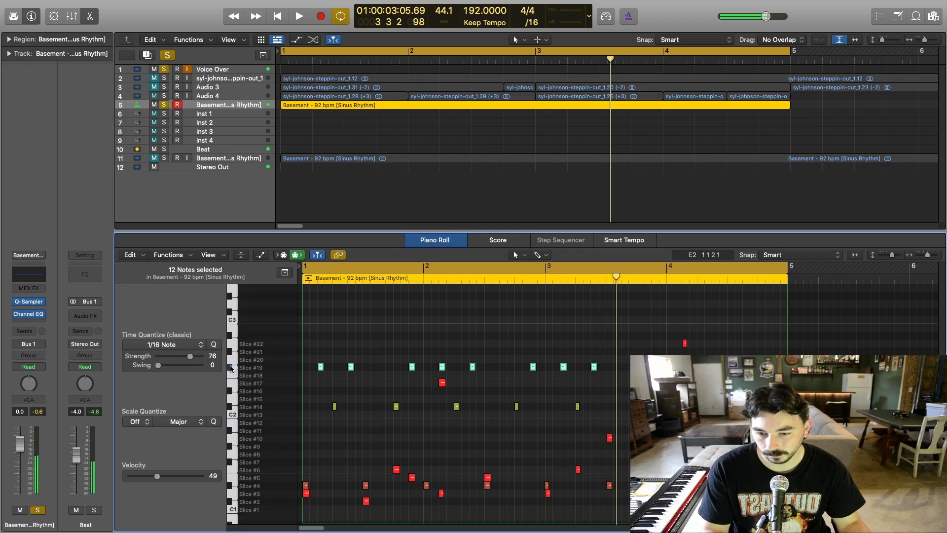
left_click(495, 346)
key("space")
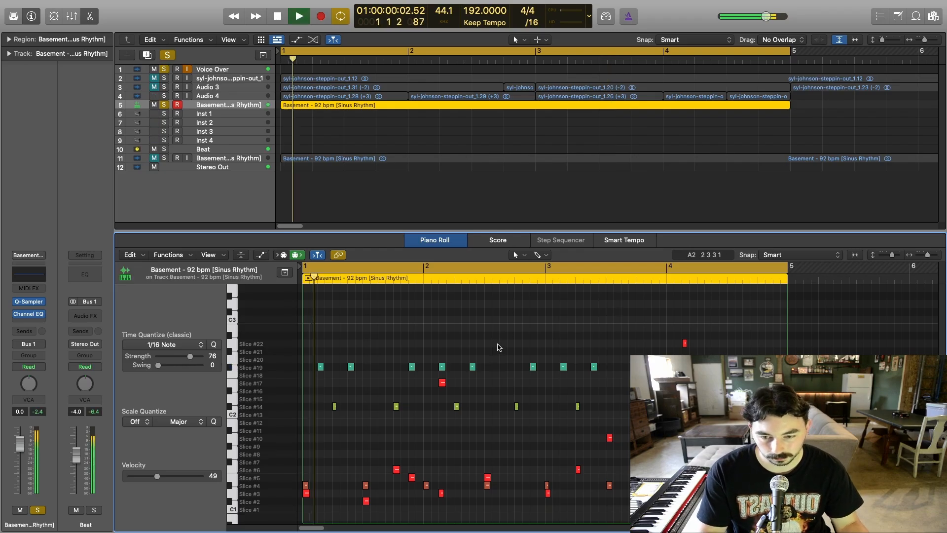
scroll(523, 328, "down", 1)
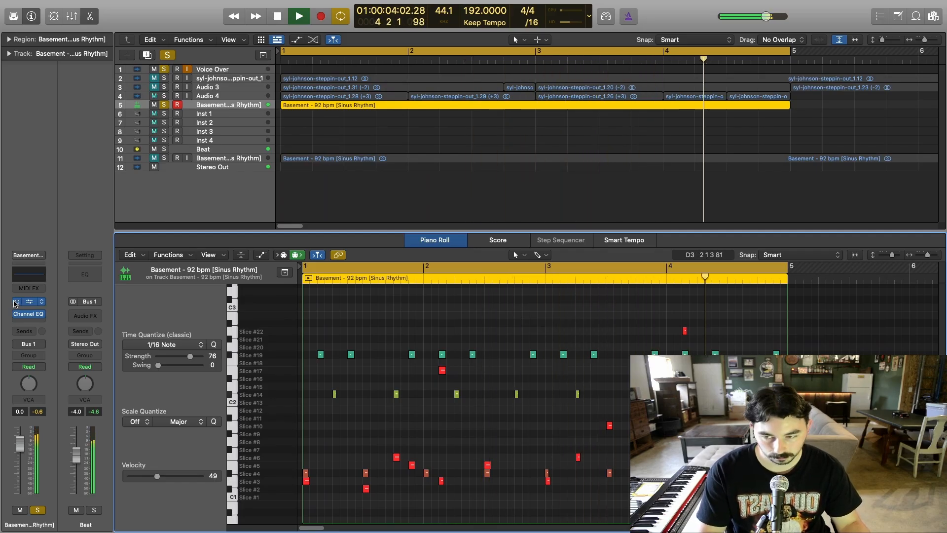
key("space")
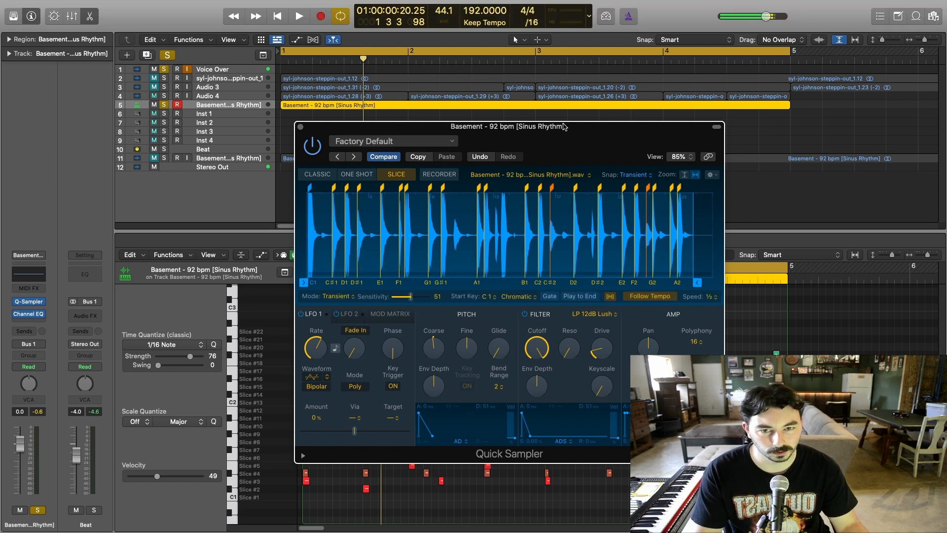
- Try the drum pattern with the Quick Sampler speed at 1, and set the speed back to ½
left_click_drag(619, 135, 614, 133)
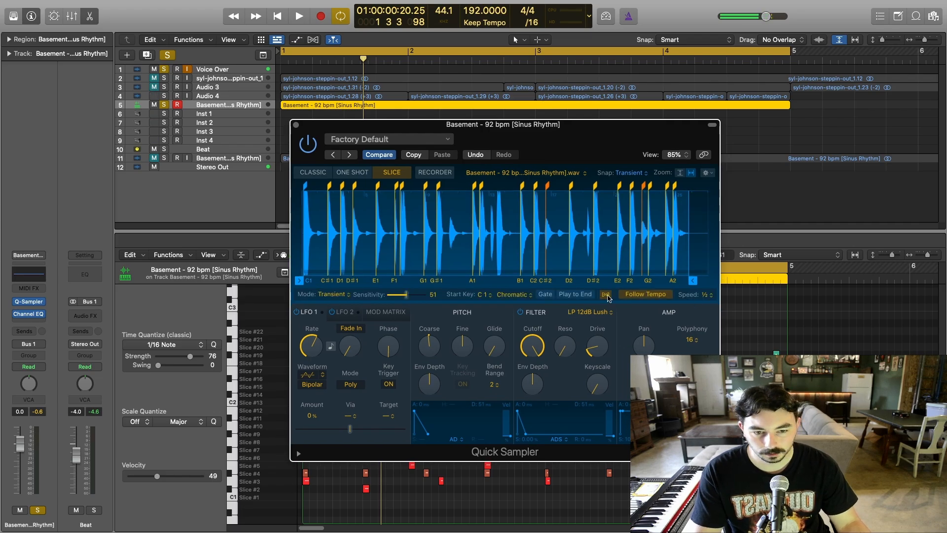
left_click(699, 295)
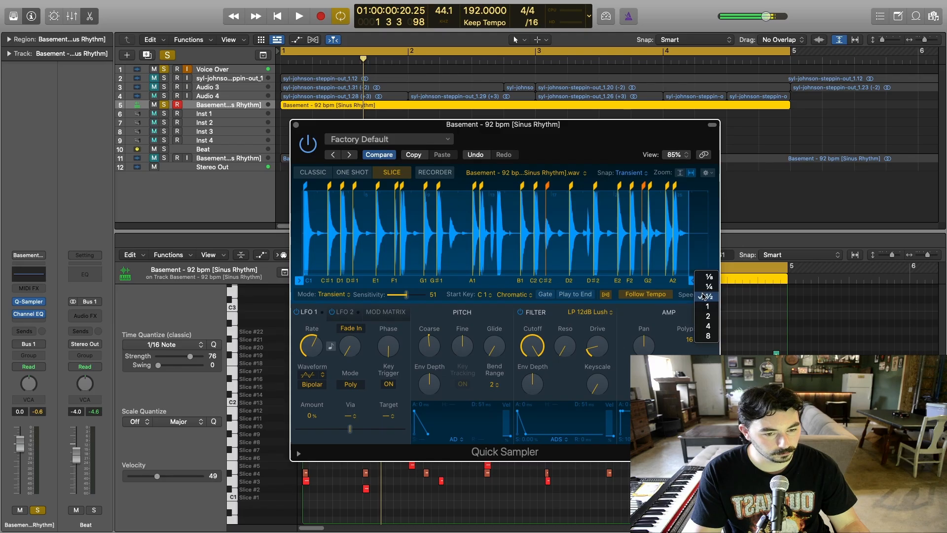
left_click(708, 307)
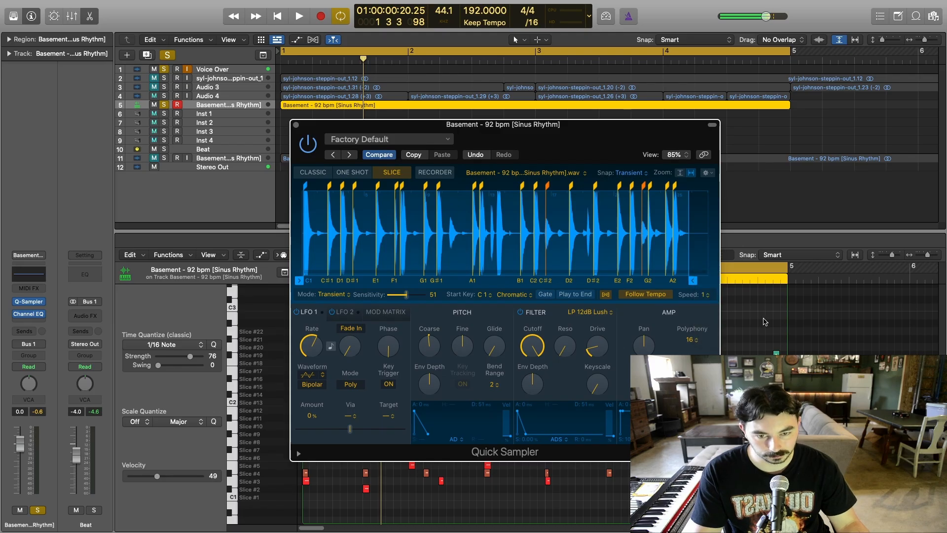
key("space")
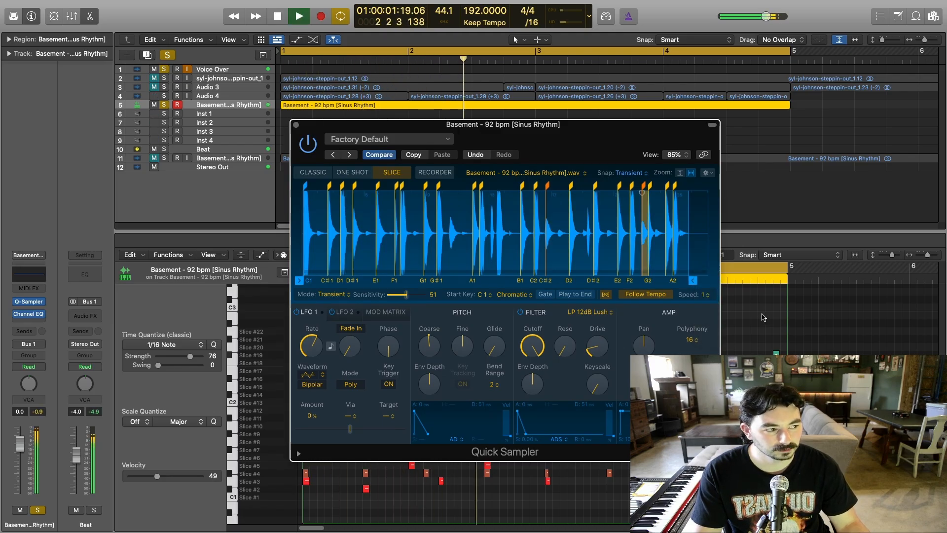
key("space")
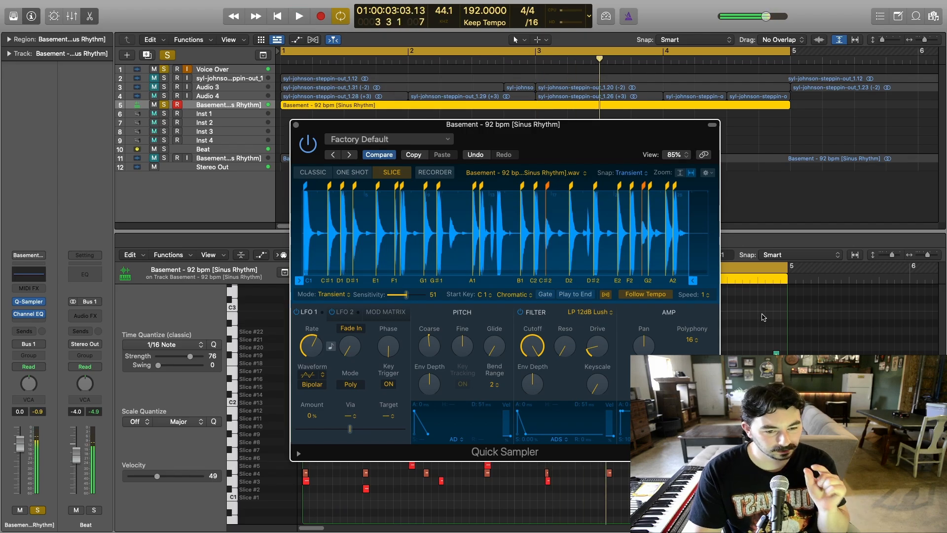
left_click(715, 295)
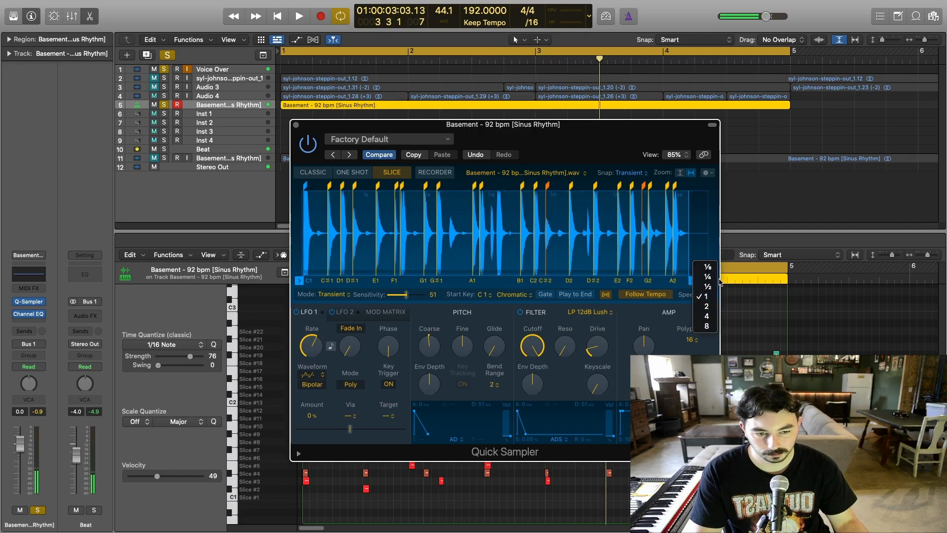
left_click(708, 286)
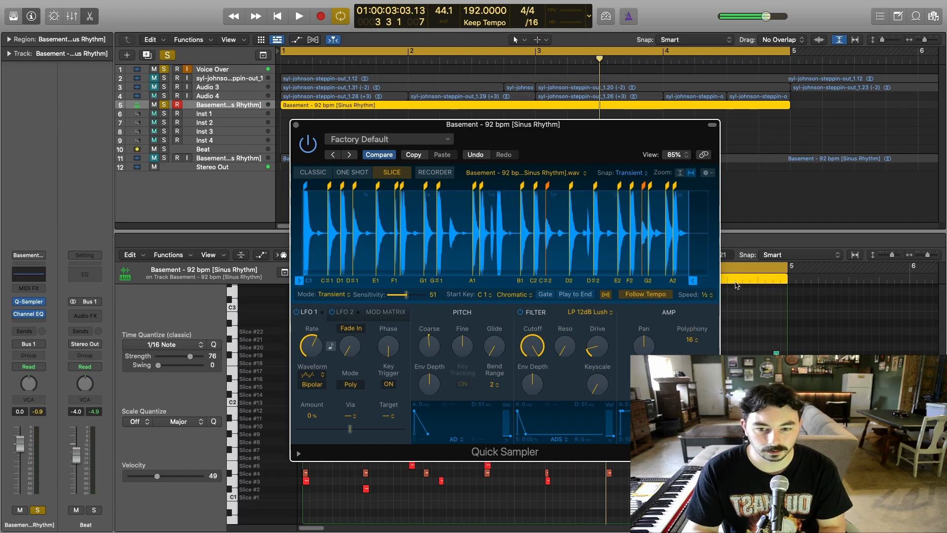
- Lower the Quick Sampler's coarse pitch to -3 while auditioning the drum pattern
key("space")
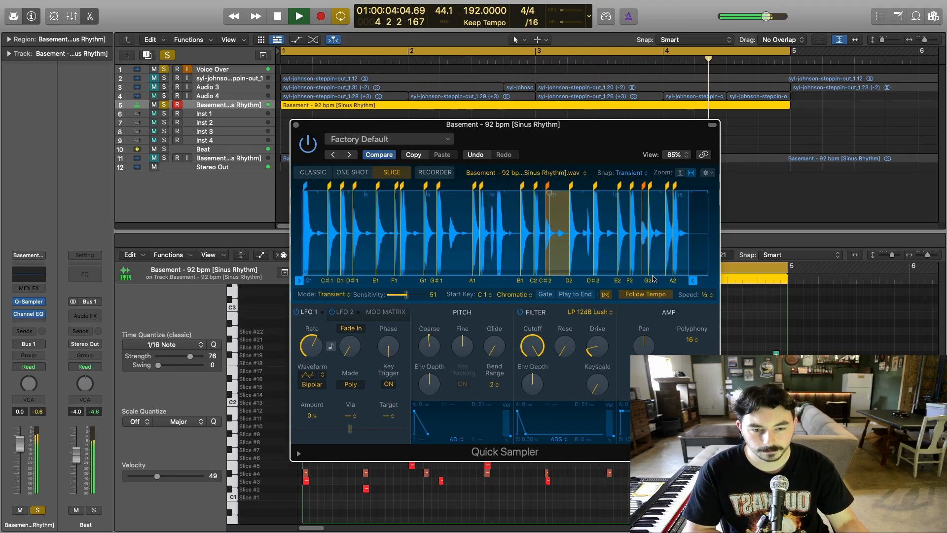
key("space")
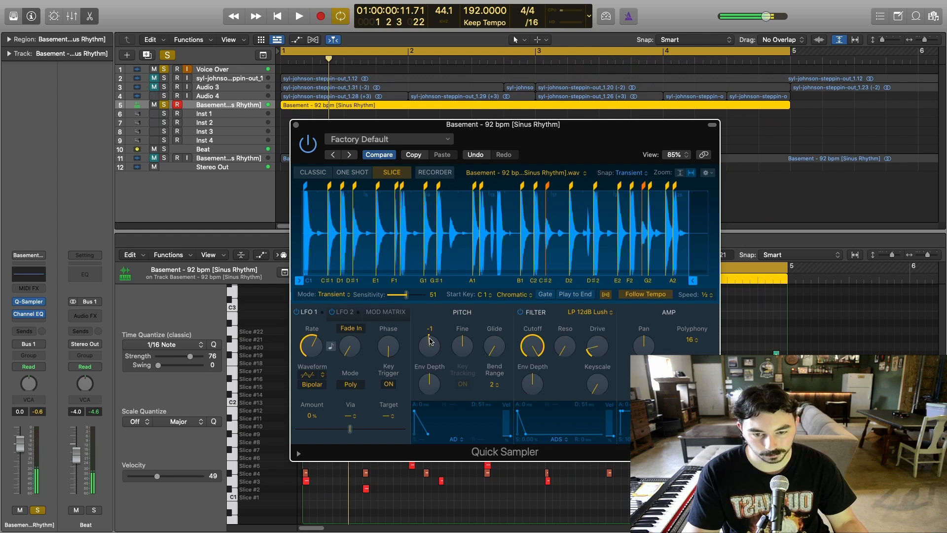
key("space")
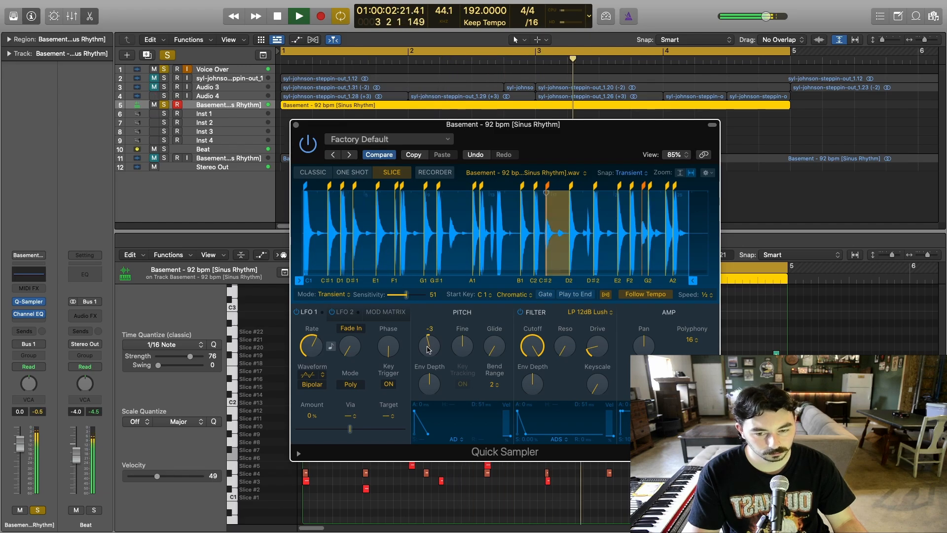
left_click_drag(428, 347, 429, 349)
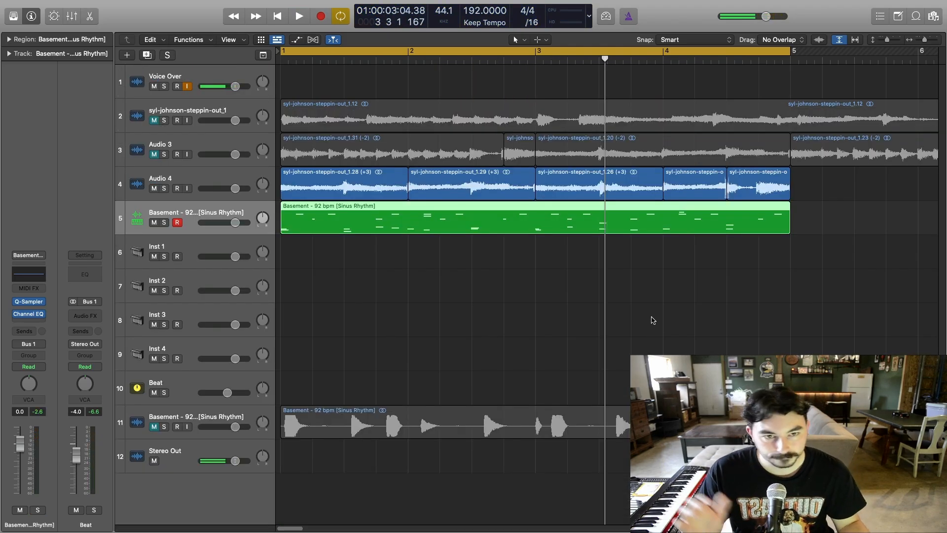
- Import acdc-back-in-black-guitars-isolated onto a new audio track at bar 1 and load a chopped guitar hit into Quick Sampler
left_click_drag(285, 532, 286, 488)
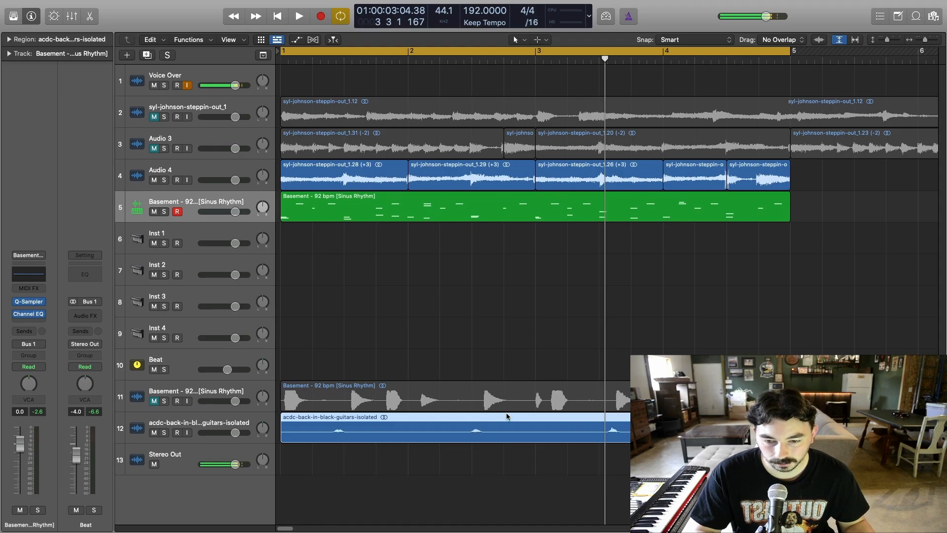
scroll(606, 286, "right", 10)
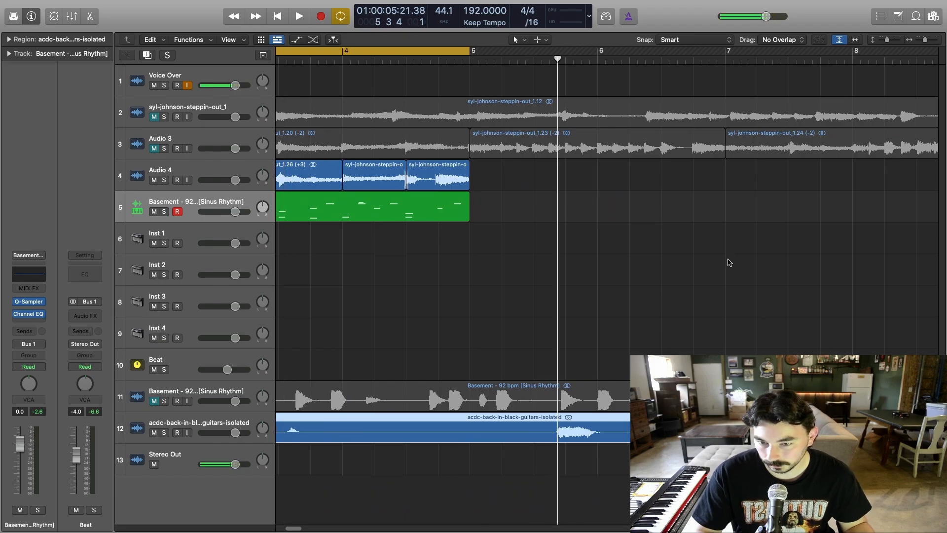
key("super+Right")
key("super+Right")
key("super+Right")
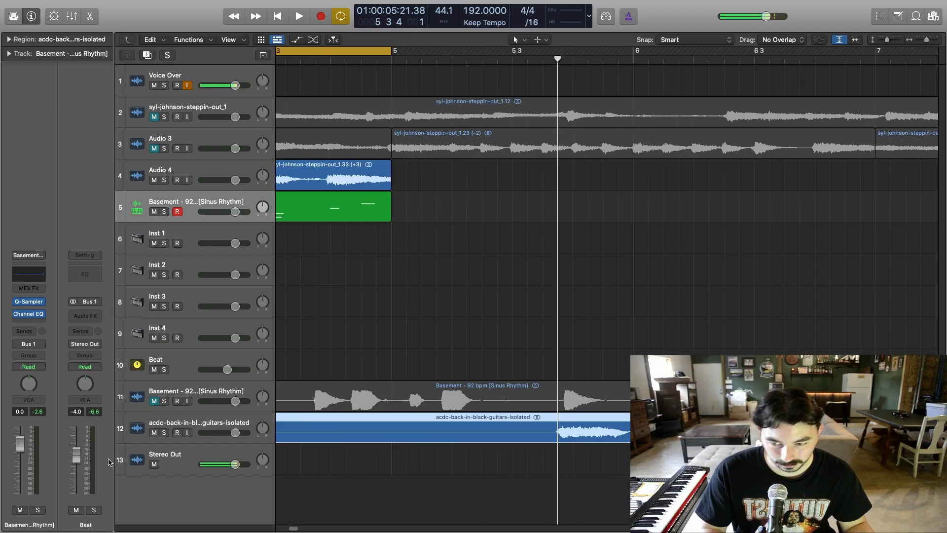
key("super+Right")
key("super+Right")
key("super+Right")
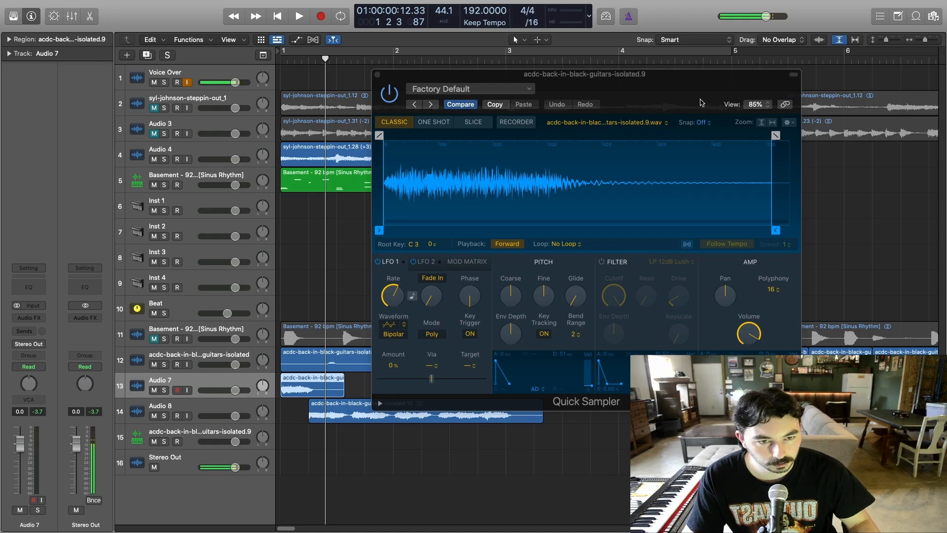
left_click_drag(701, 102, 640, 74)
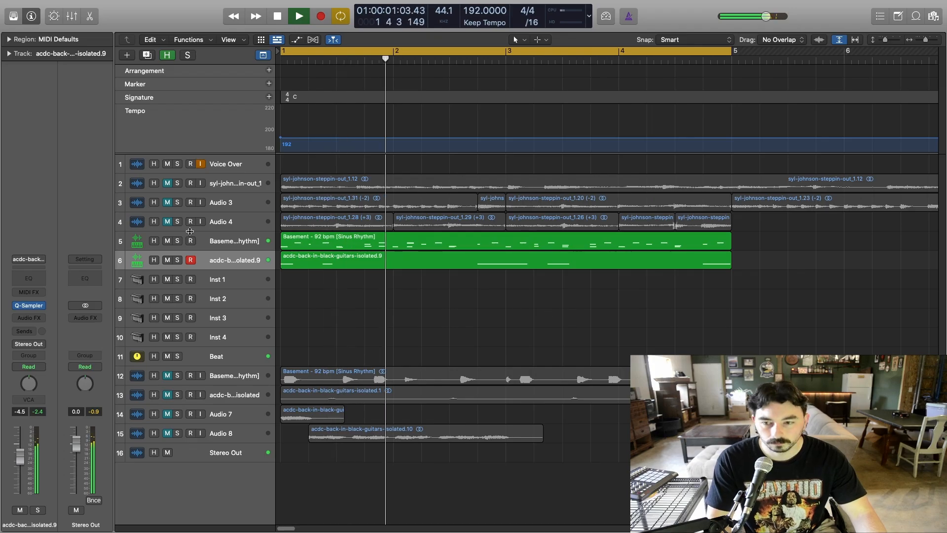
- Select the acdc guitar sampler track during playback and turn off solo mode
key("space")
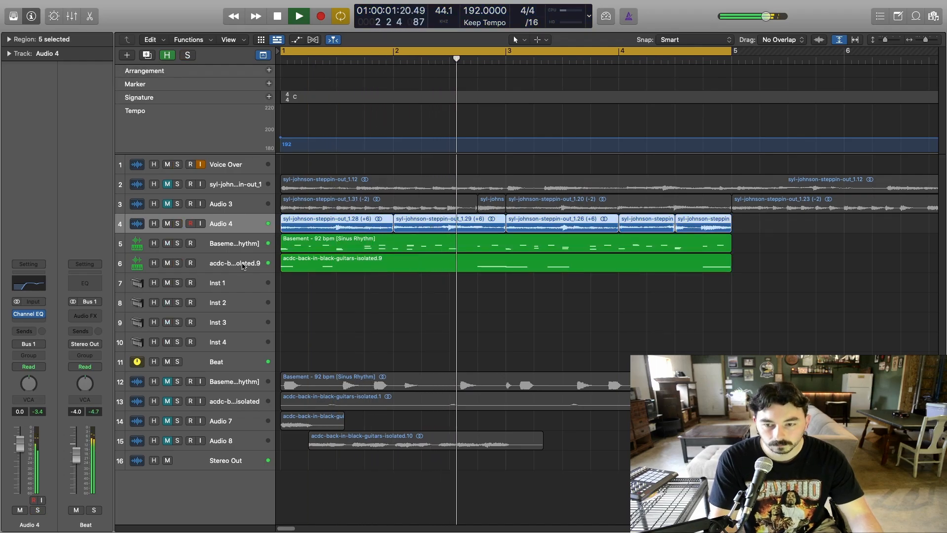
left_click(183, 269)
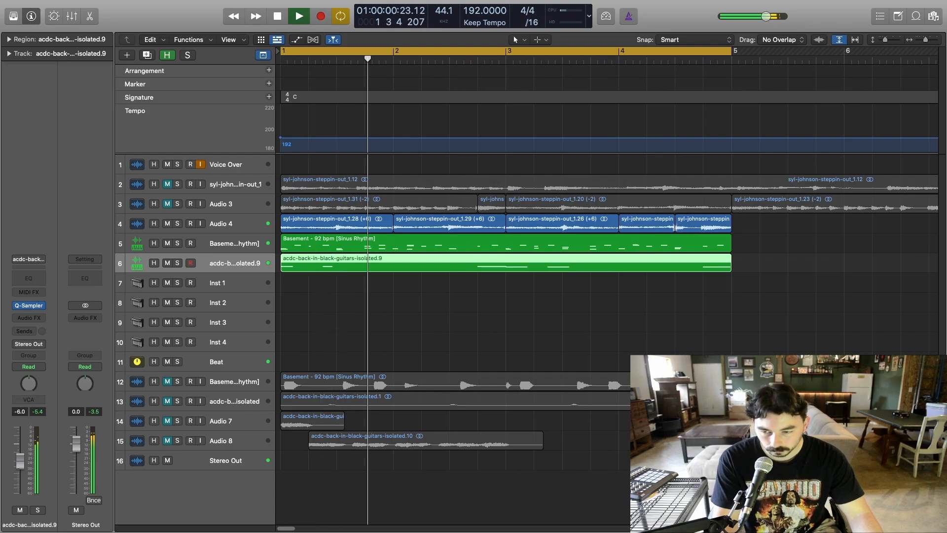
left_click(762, 334)
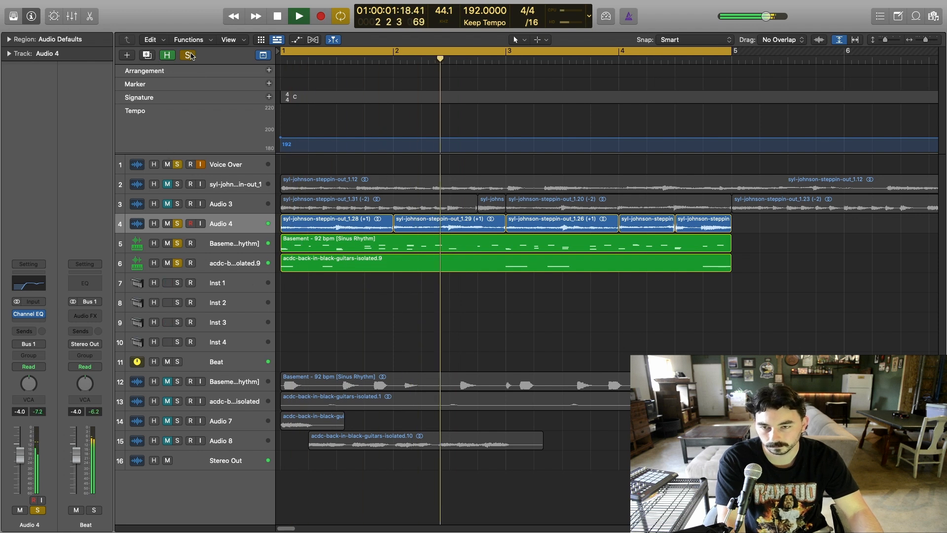
left_click(190, 55)
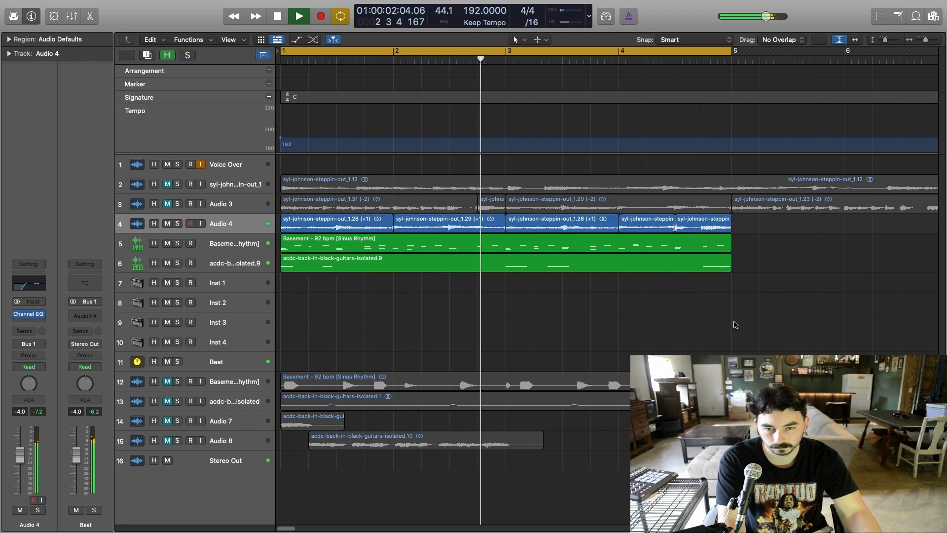
- Hide the muted source tracks: syl-johnson-steppin-out_1, Audio 3, the Basement audio, the isolated acdc guitars, Audio 7 and Audio 8
left_click(222, 386)
left_click(234, 442, "shift")
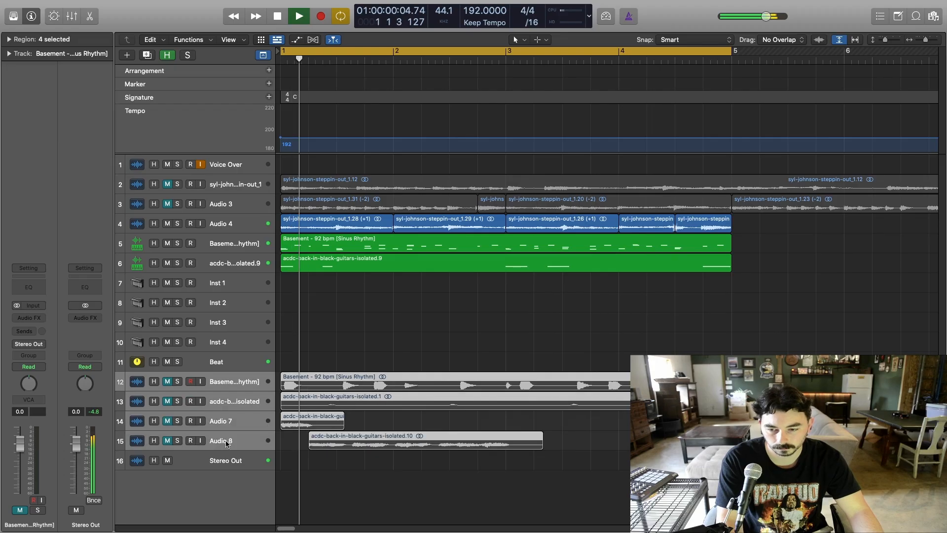
left_click(155, 381)
key("h")
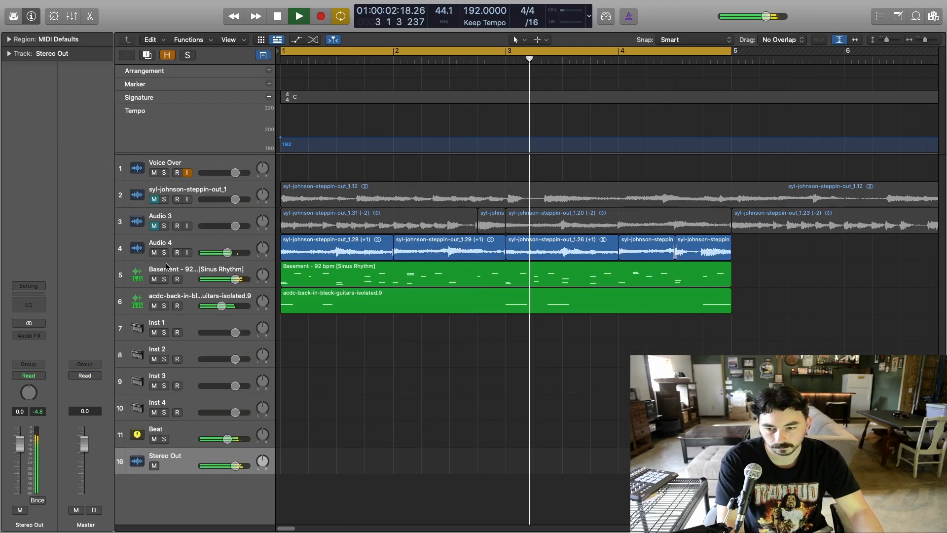
key("h")
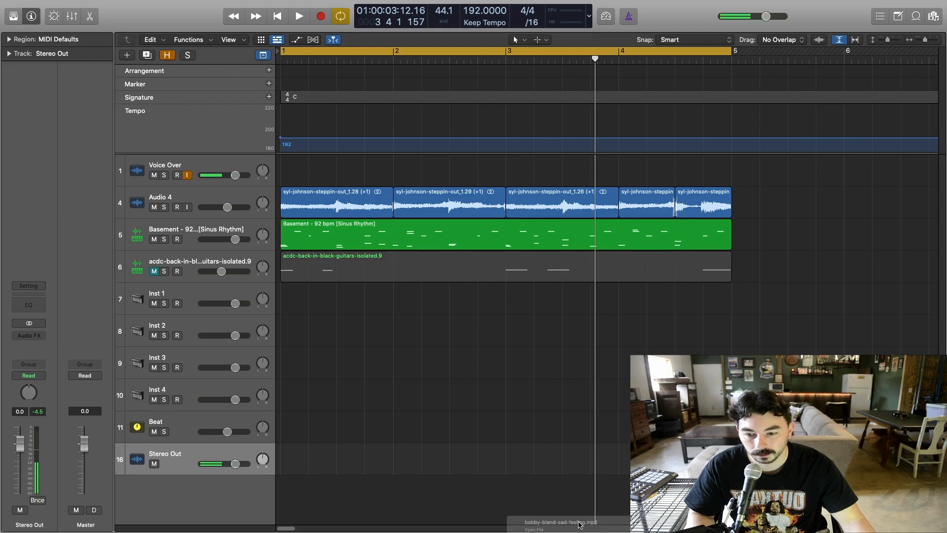
- Import bobby-bland-sad-feeling onto a new audio track at bar 1 and audition it soloed
left_click_drag(579, 522, 284, 493)
key("space")
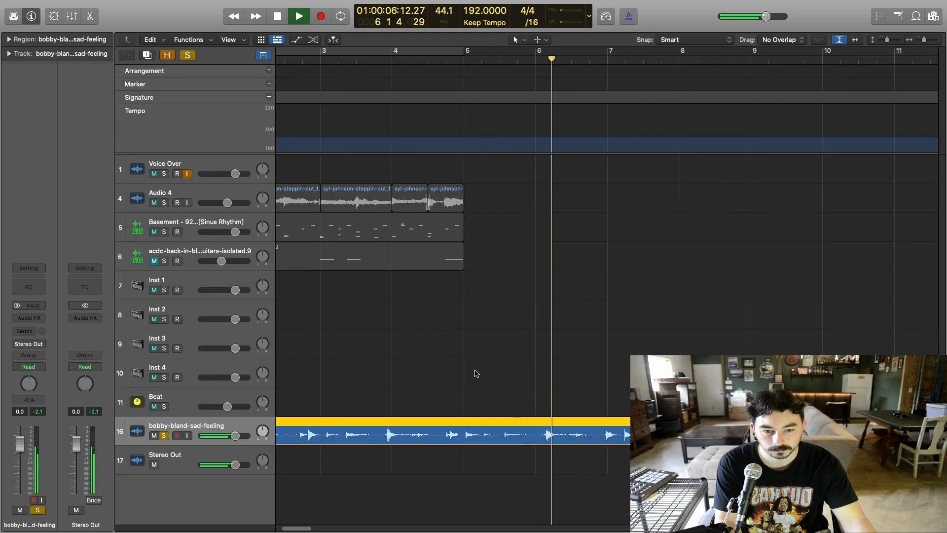
key("super+Left")
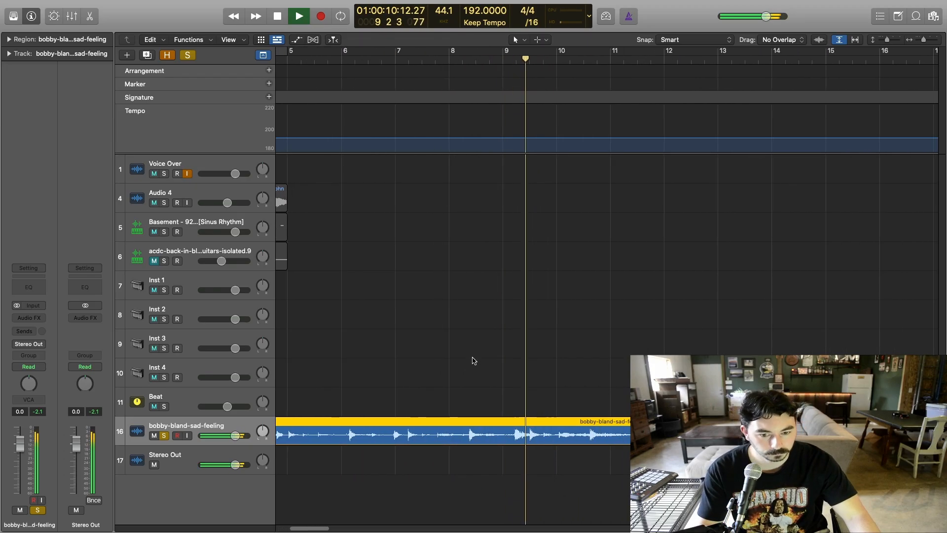
key("super+Left")
scroll(478, 359, "right", 3)
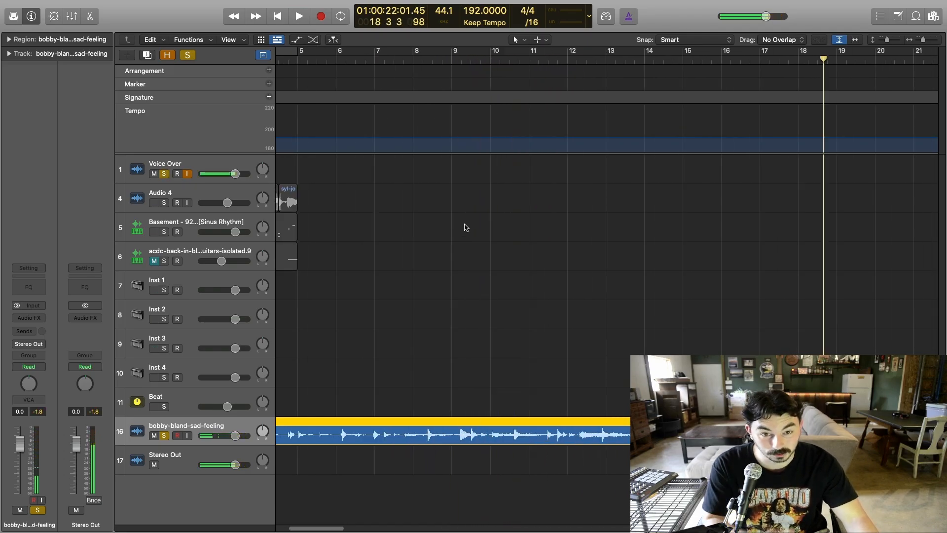
- Audition the bobby-bland-sad-feeling sample from bar 9, from about bar 8 and from between bars 5 and 6
left_click(451, 59)
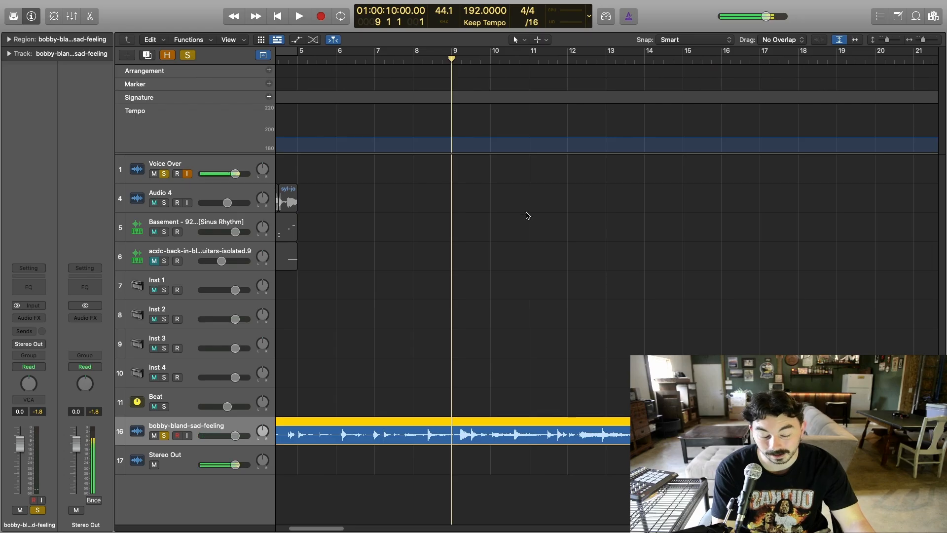
key("space")
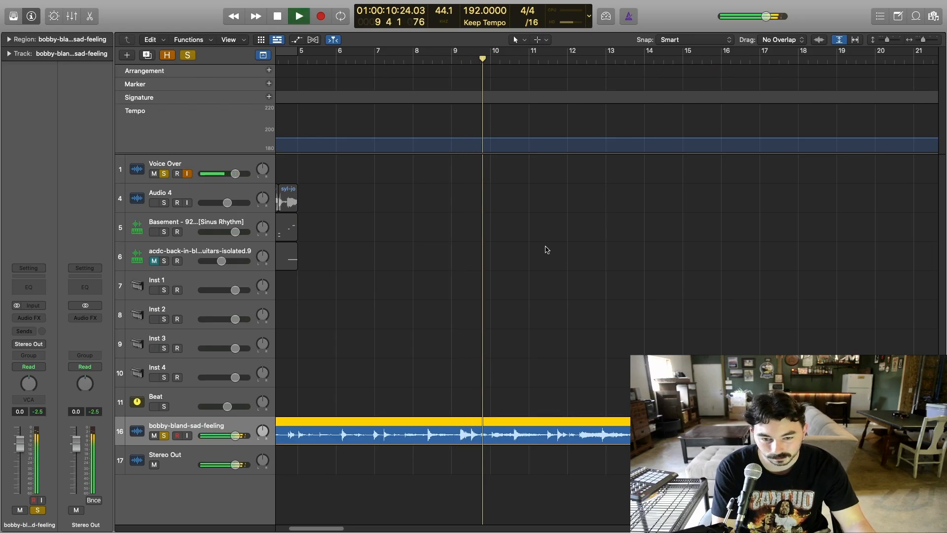
key("space")
left_click(412, 60)
key("space")
key("space")
left_click(327, 59)
key("space")
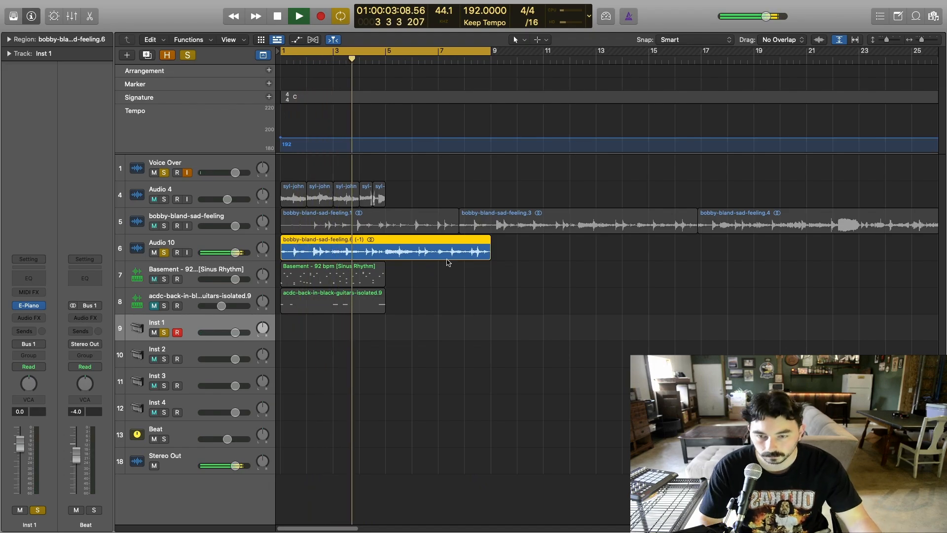
- Set the low cut of the Channel EQ on the Audio 10 bobby-bland track to 424 Hz
key("space")
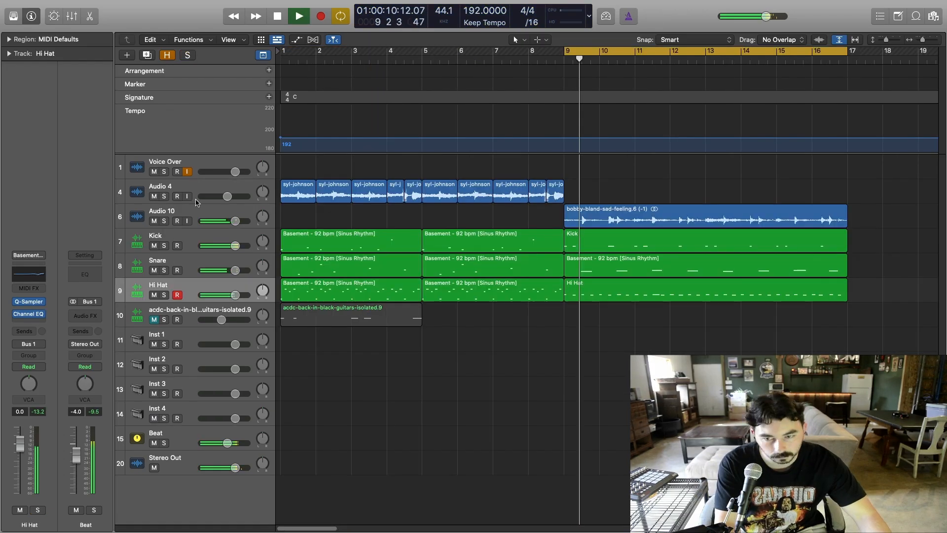
left_click(208, 212)
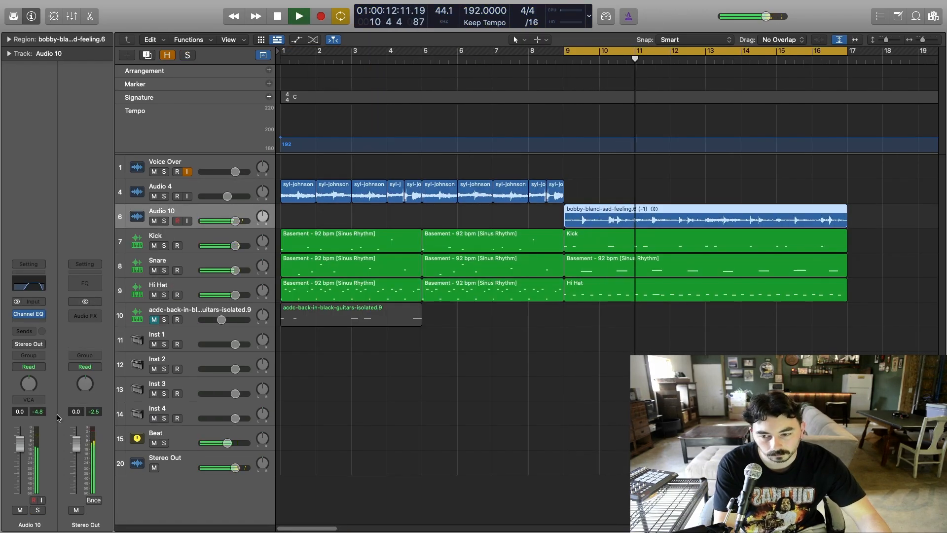
left_click(28, 314)
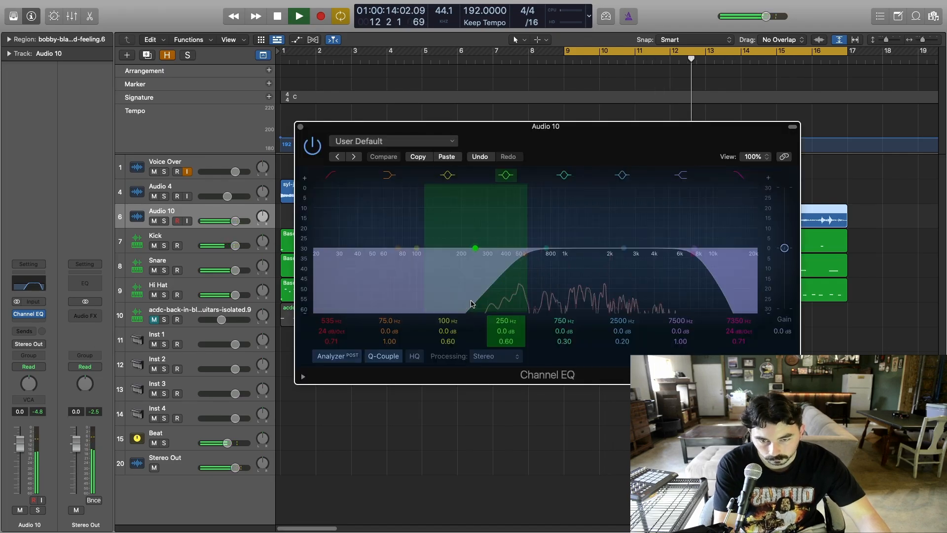
left_click_drag(420, 288, 502, 315)
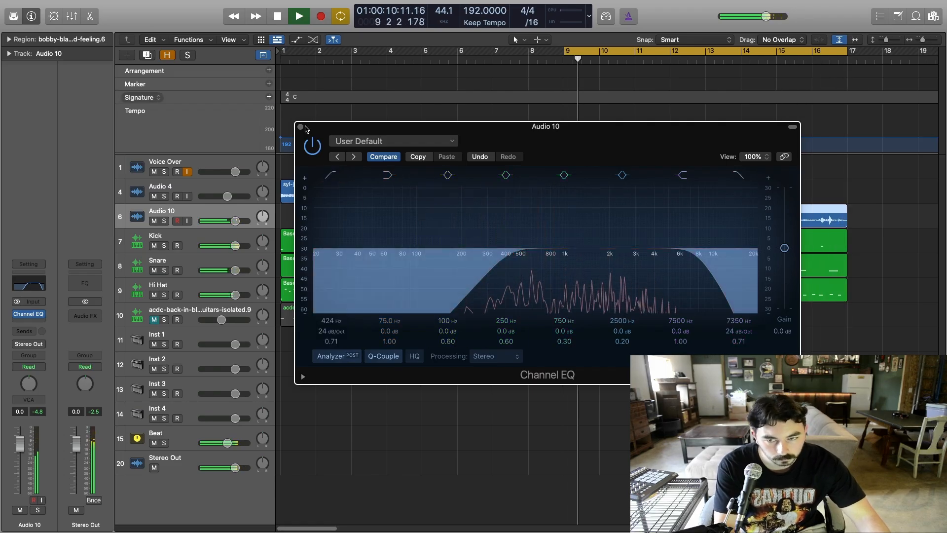
left_click(300, 126)
left_click(555, 380)
key("c")
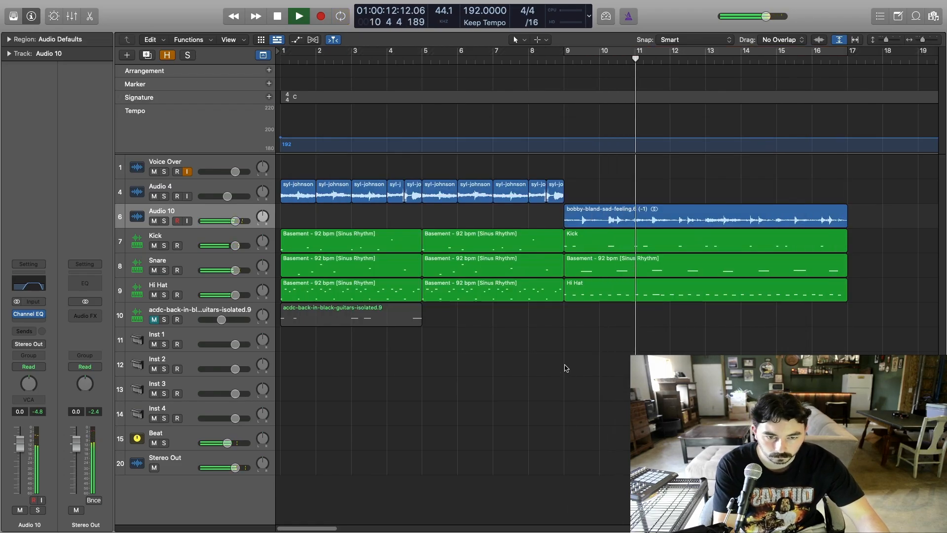
key("c")
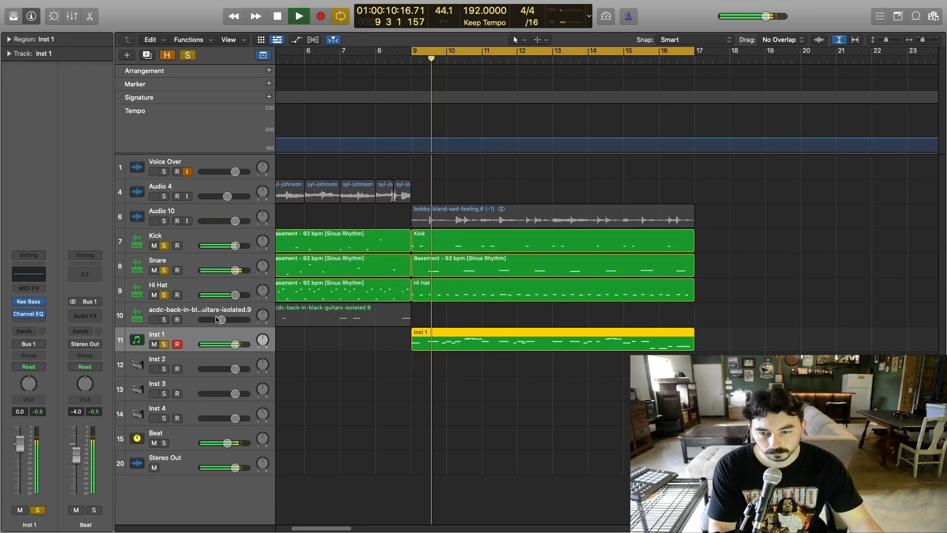
- Move the Inst 1 bass track directly above the acdc guitars track and adjust its Channel EQ curve
left_click_drag(220, 341, 221, 312)
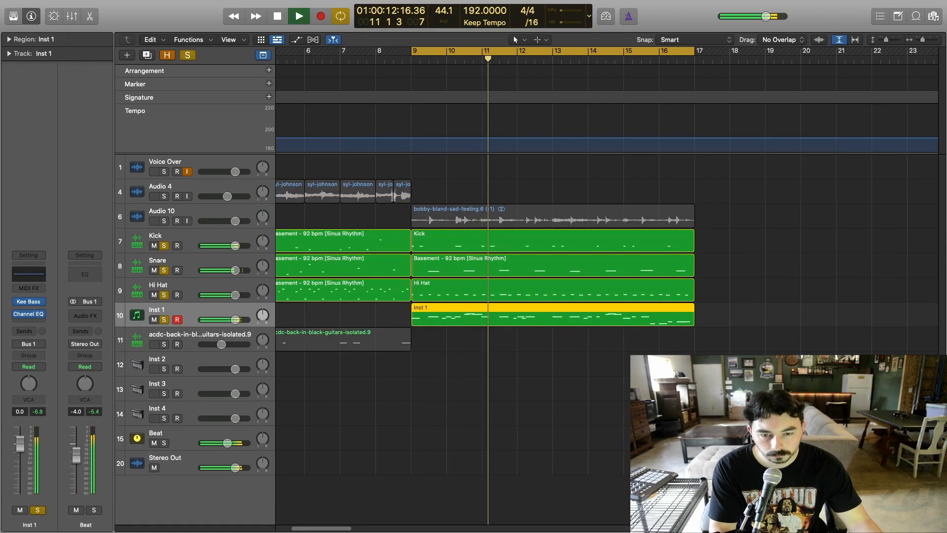
left_click(31, 274)
left_click_drag(463, 274, 459, 282)
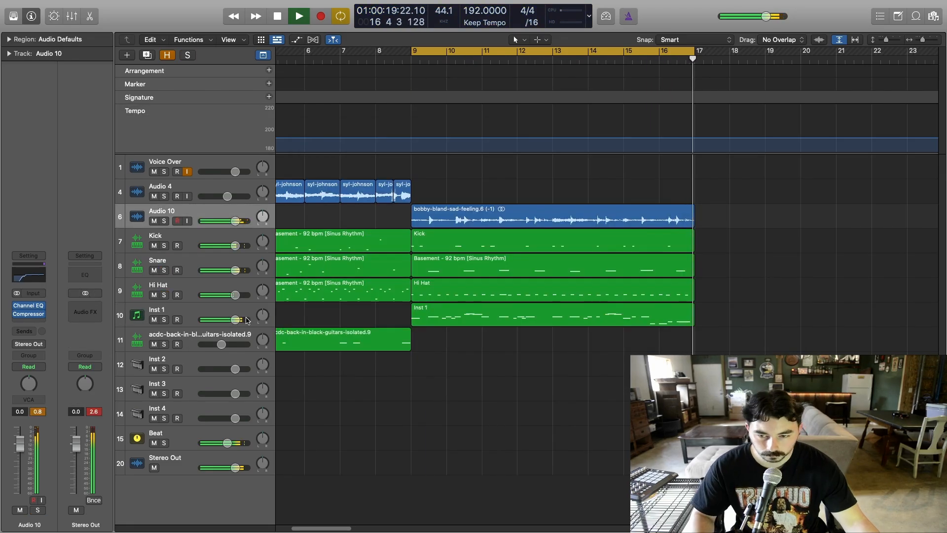
- Lower the Inst 1 bass track's volume to about -4.2 dB and stop playback
left_click_drag(247, 321, 238, 320)
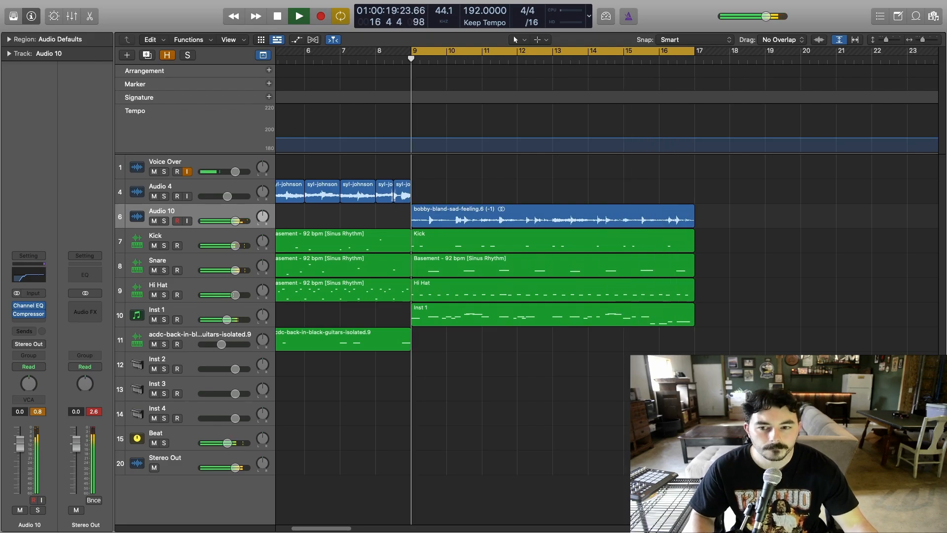
key("space")
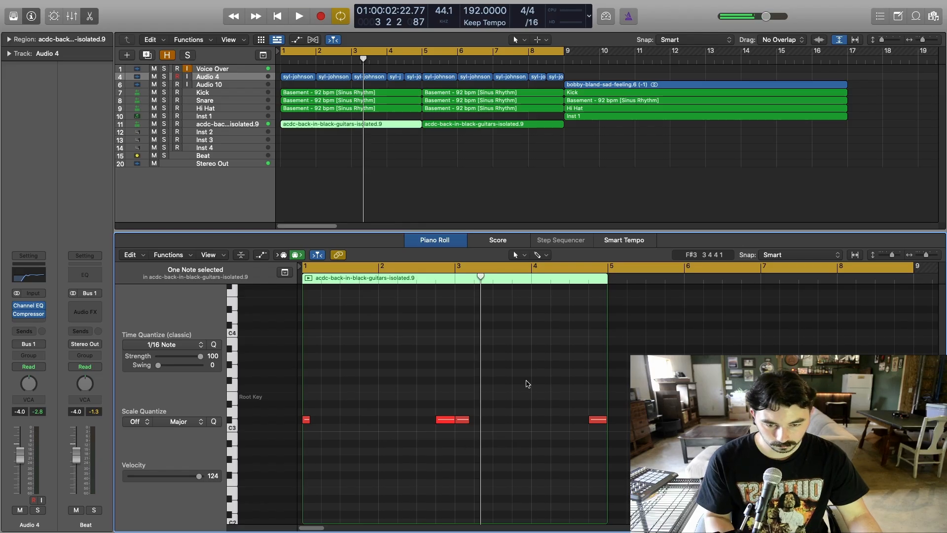
- Audition the first acdc guitars region, remove its last note at the end of bar 4, and close the editor
key("space")
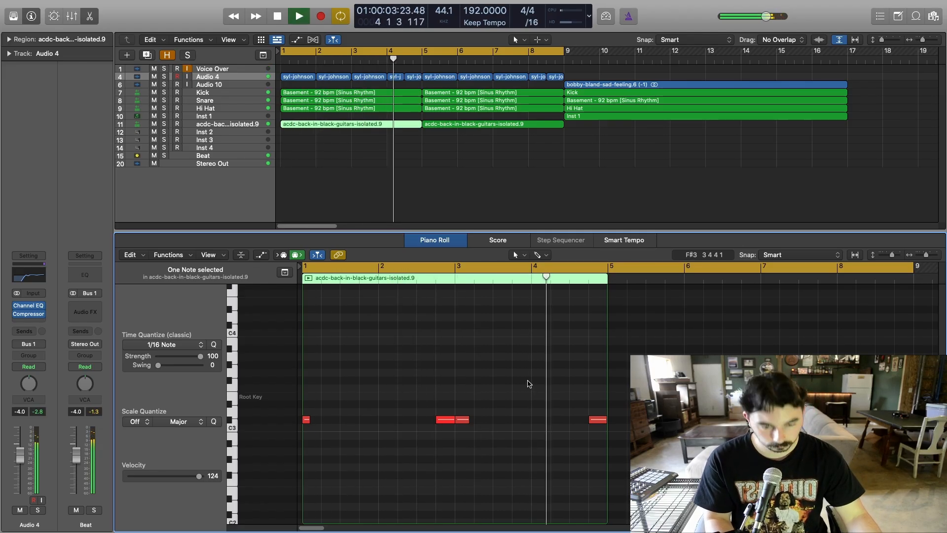
key("space")
left_click_drag(533, 389, 616, 460)
left_click(89, 15)
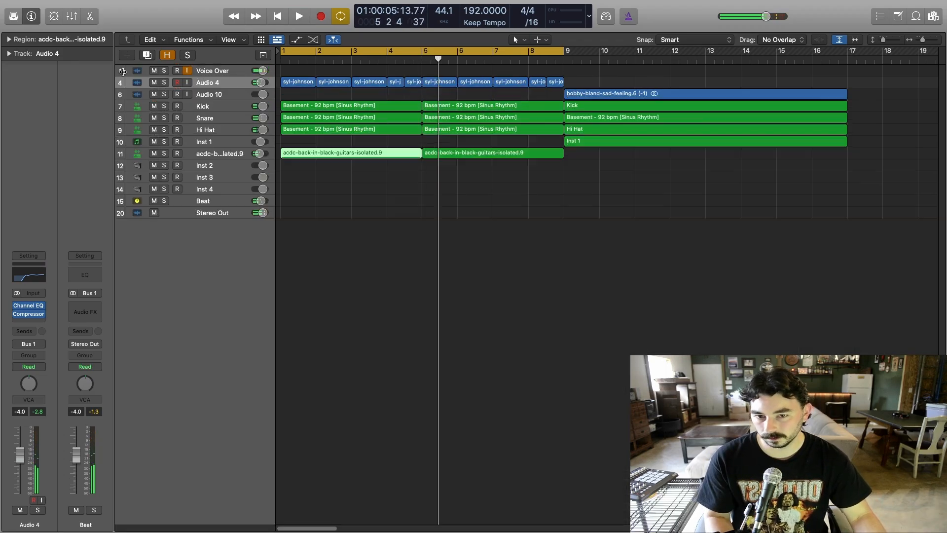
- Copy the edited acdc guitars region to bar 5 and record a bass part on Inst 1 across bars 1 to 8
left_click_drag(370, 296, 520, 295)
key("space")
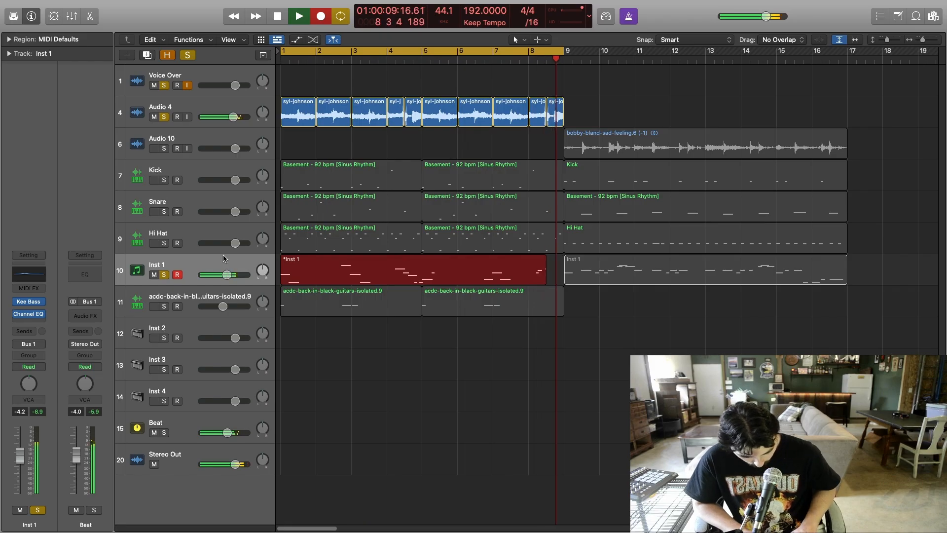
key("space")
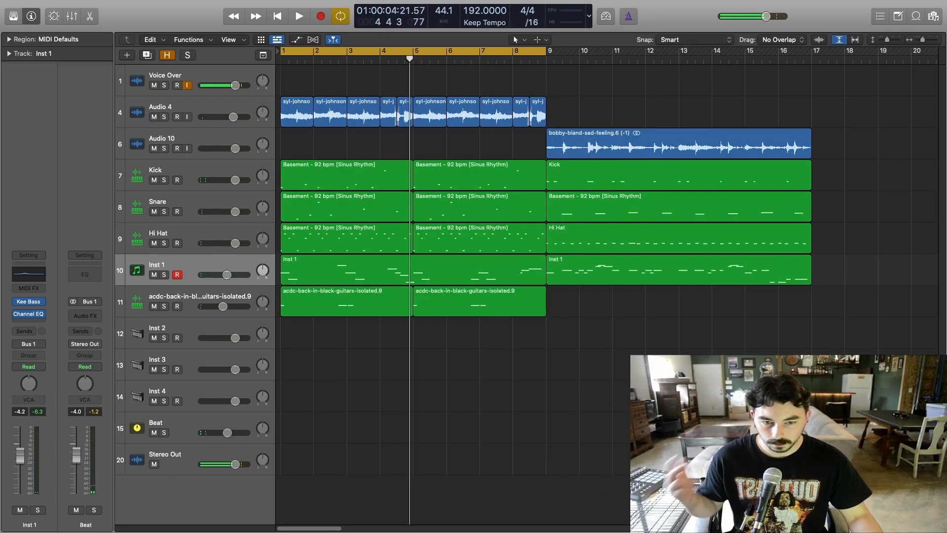
- Move all regions eight bars later so the arrangement starts at bar 9, and turn off cycle mode
left_click_drag(841, 414, 304, 84)
left_click_drag(315, 176, 574, 187)
left_click(481, 51)
left_click(498, 123)
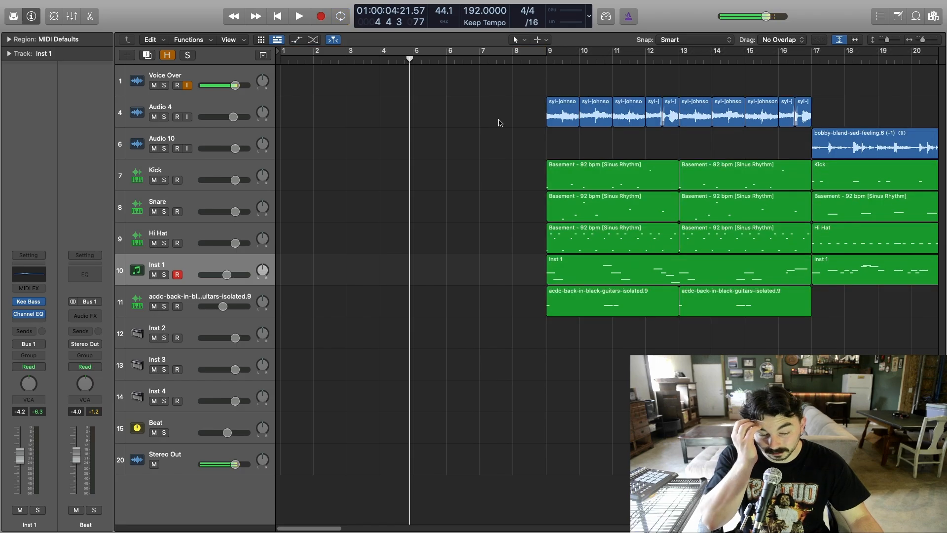
- Return the playhead to bar 1 and copy the two acdc guitars regions to bars 1 to 8
key("Return")
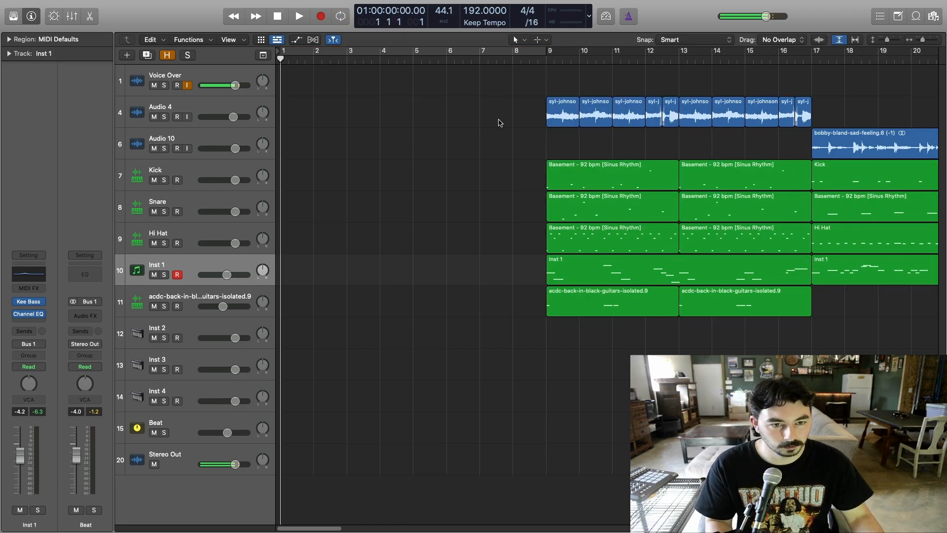
left_click_drag(764, 352, 345, 306)
left_click(521, 170)
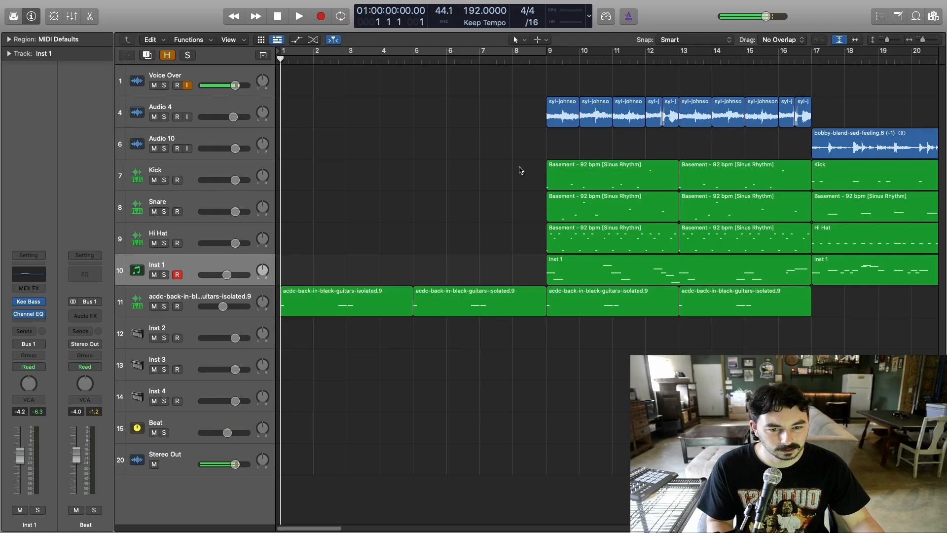
- Copy the Hi Hat region from bar 17 to bar 1, play the intro, and close the Piano Roll
left_click(600, 244)
left_click_drag(868, 243, 338, 241)
key("space")
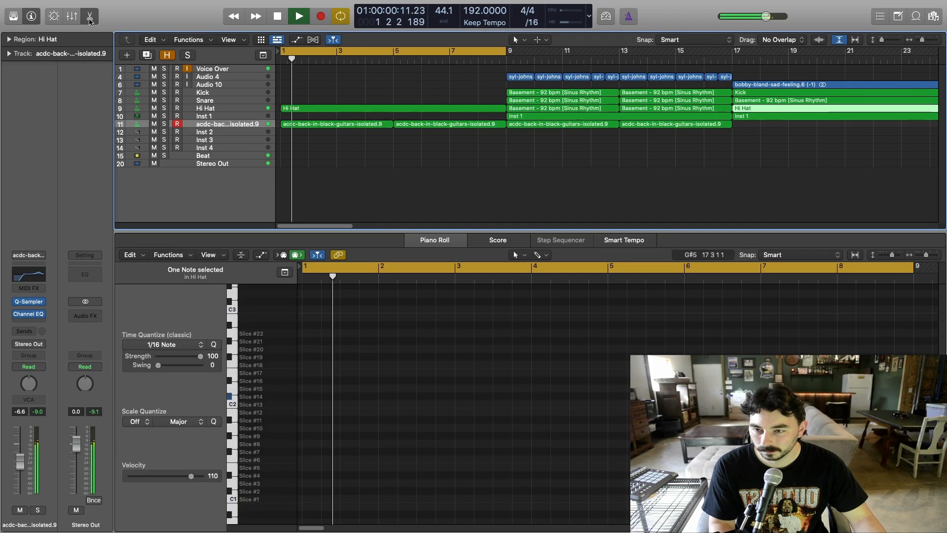
key("p")
left_click(614, 397)
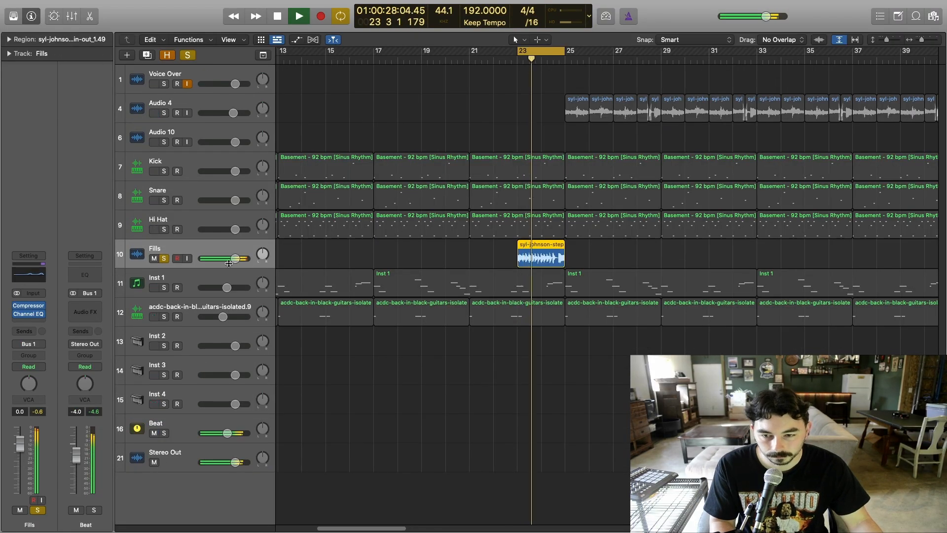
- Place the Compressor after the Channel EQ on the Fills track and play the arrangement through the fill at bar 23
left_click(28, 305)
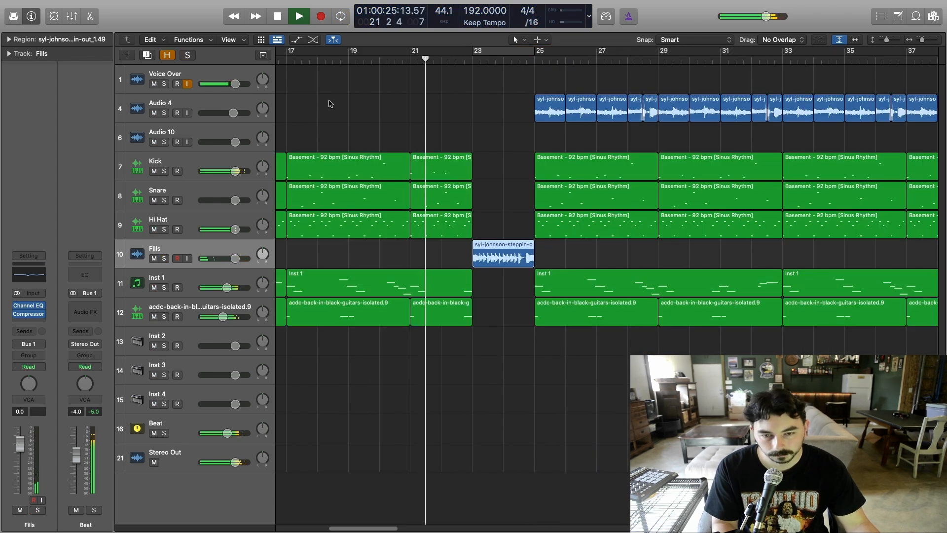
left_click(353, 110)
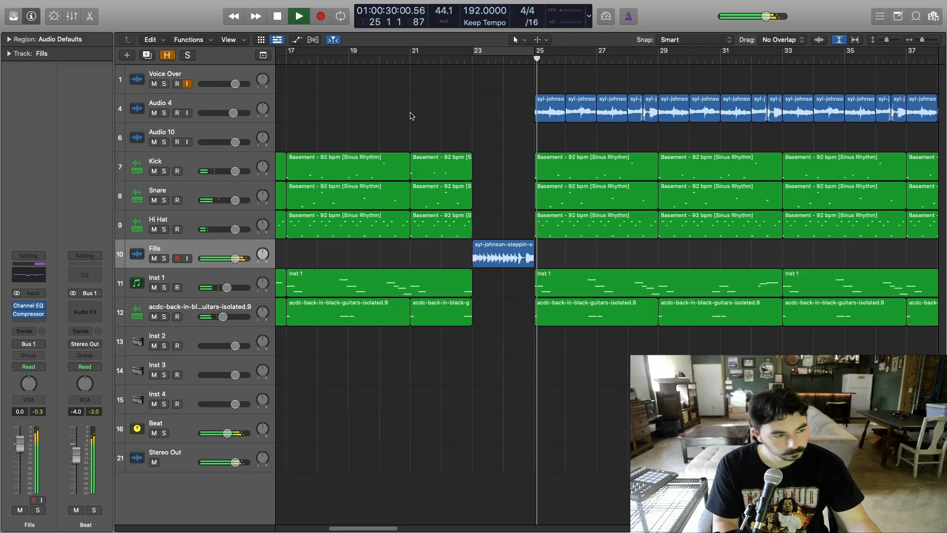
key("super+Left")
key("super+Left")
key("super+Left")
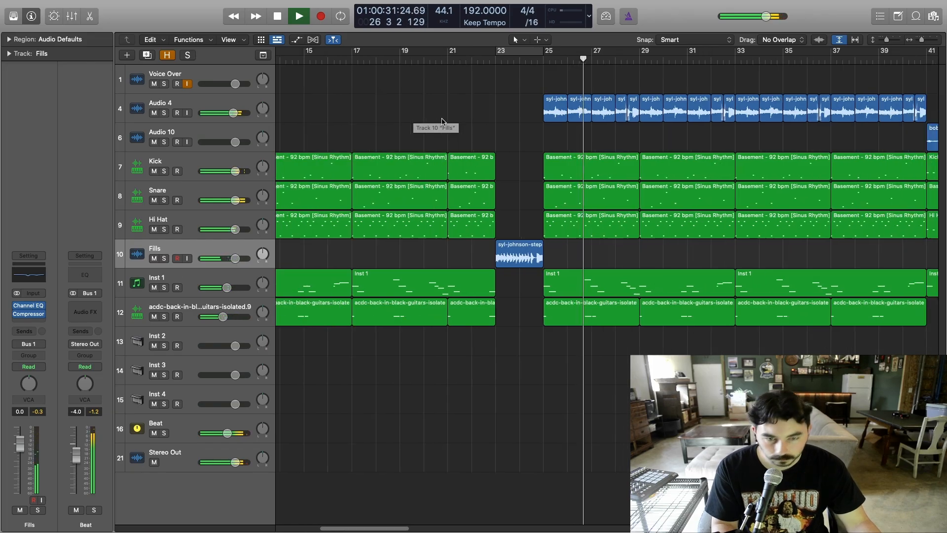
scroll(442, 123, "right", 5)
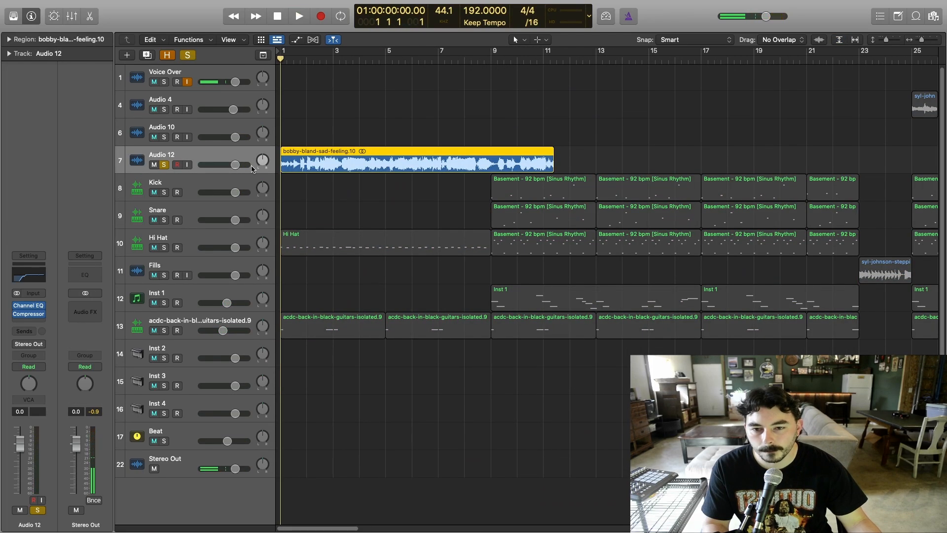
- Audition the soloed bobby-bland-sad-feeling sample on Audio 12 from bar 1 and review the arrangement from bar 16 onward during playback
key("space")
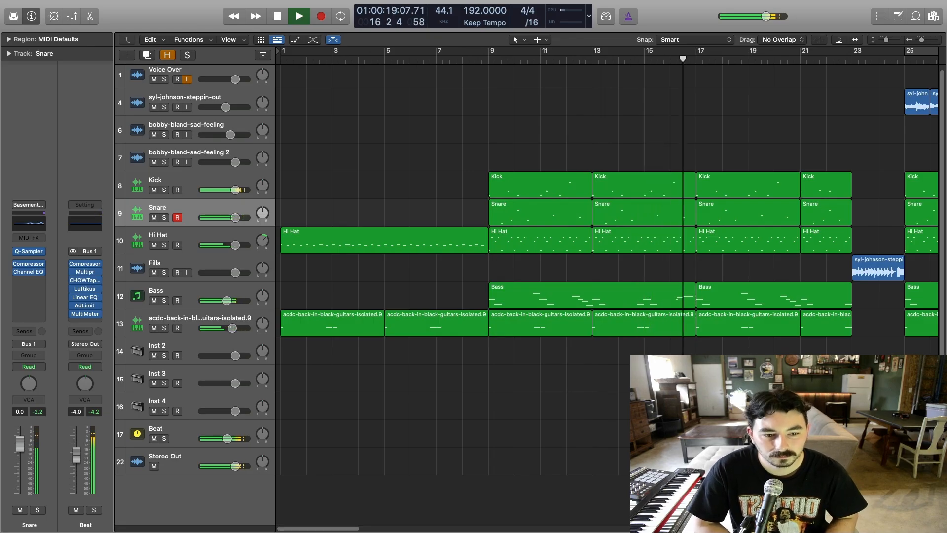
scroll(633, 353, "right", 5)
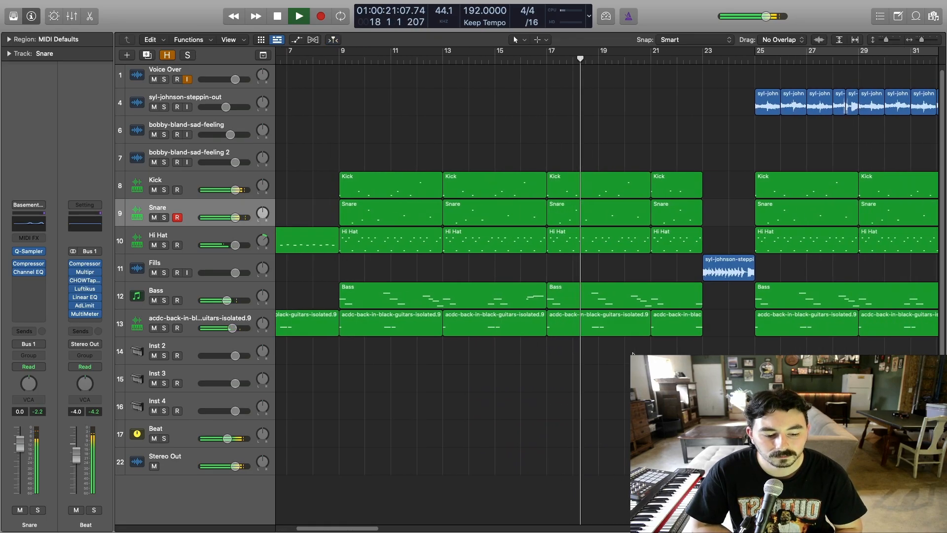
scroll(633, 353, "right", 4)
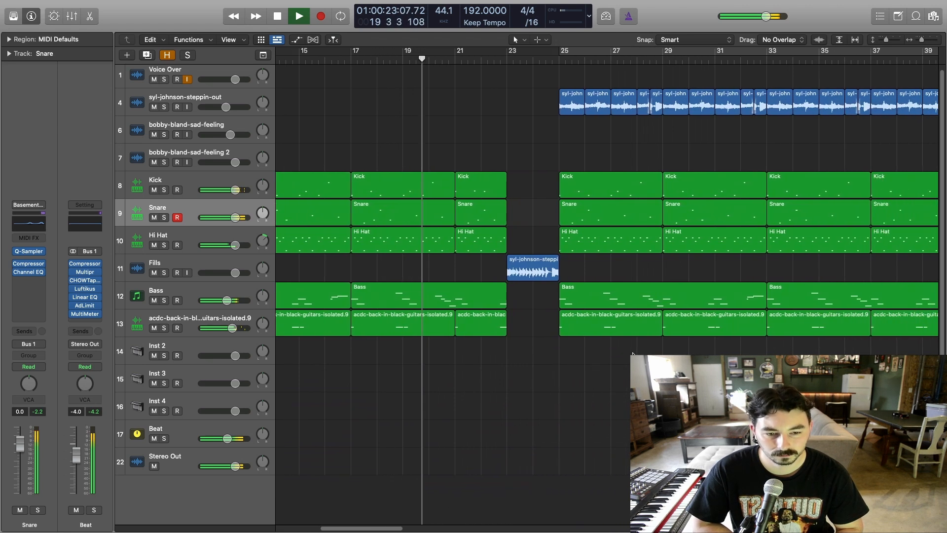